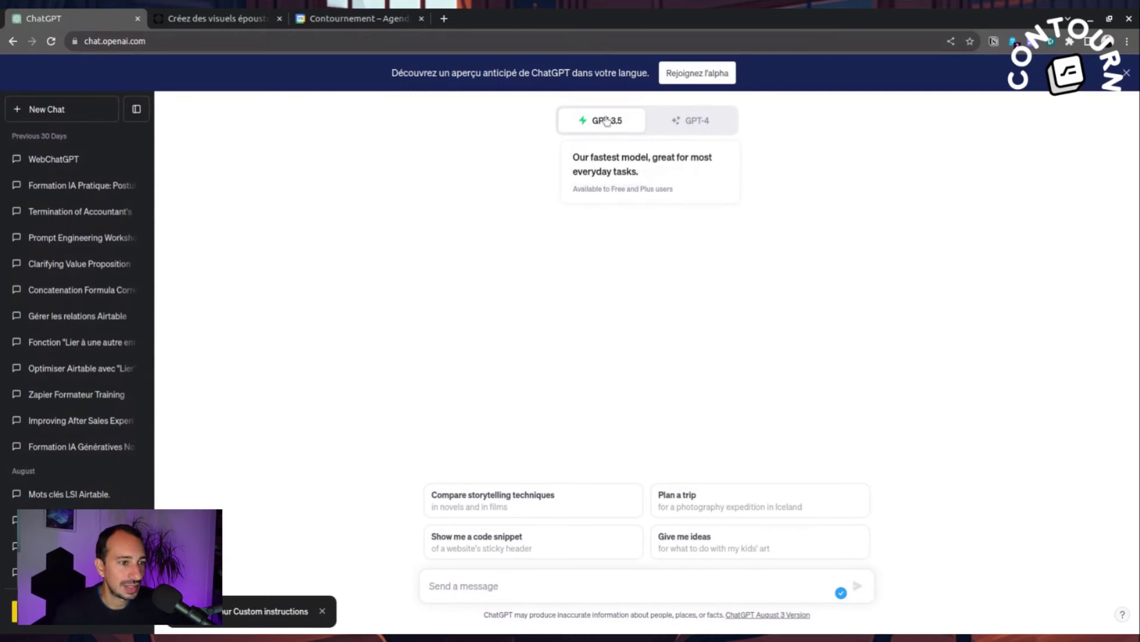
# Switch the new chat's model to GPT-4.
pyautogui.click(700, 122)
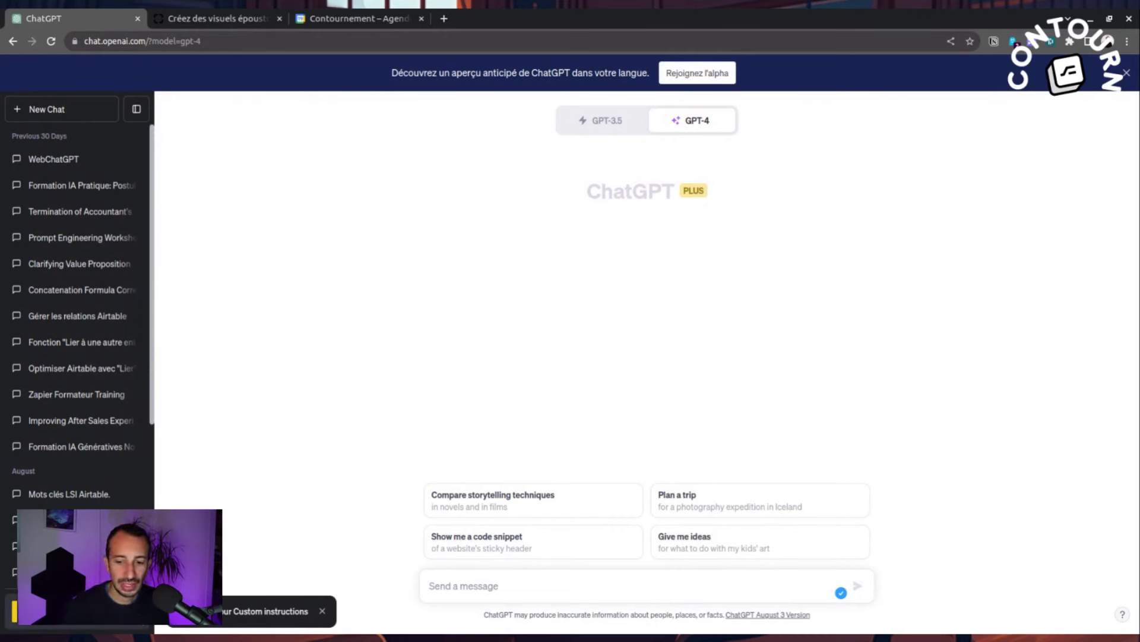
# Examine the two custom instructions fields and their thought starters, and close the dialog without saving.
pyautogui.click(77, 611)
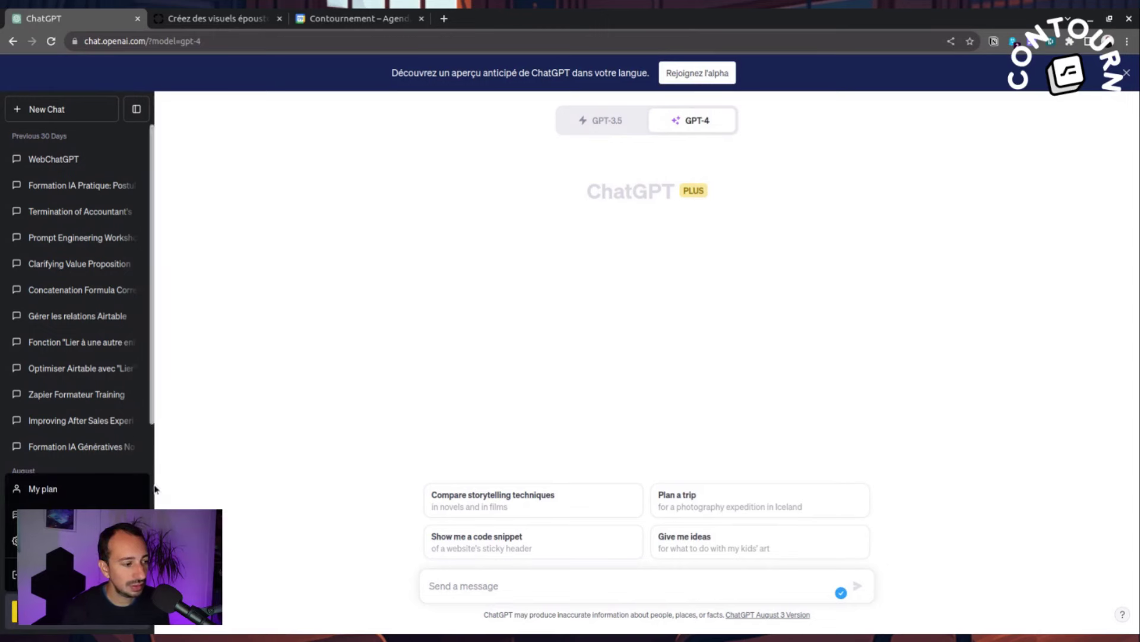
pyautogui.click(54, 514)
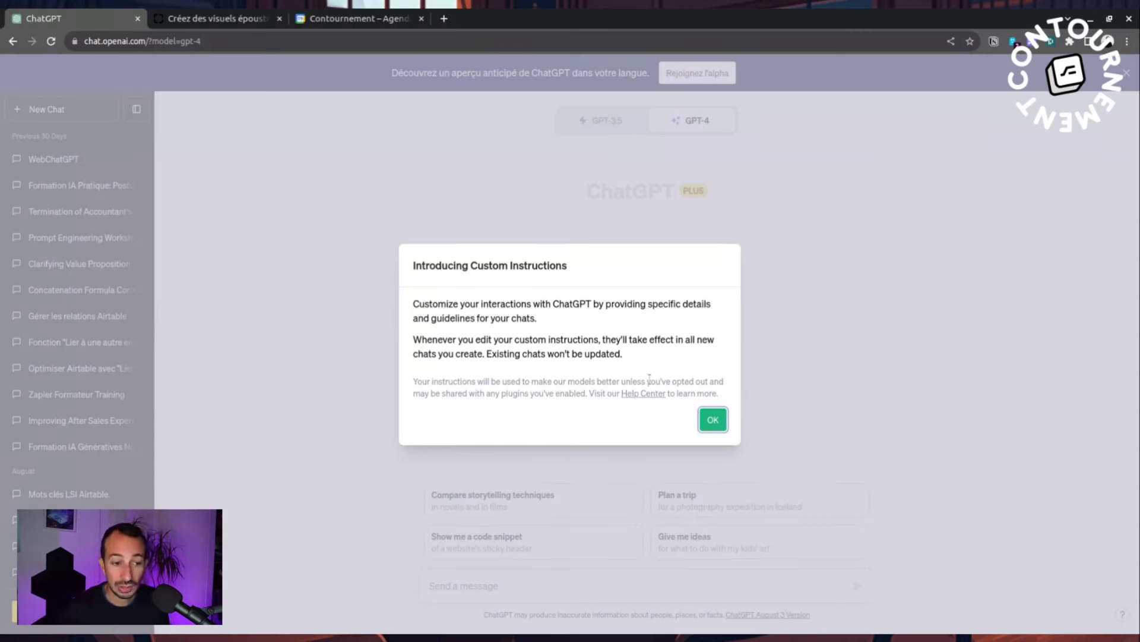
pyautogui.click(713, 420)
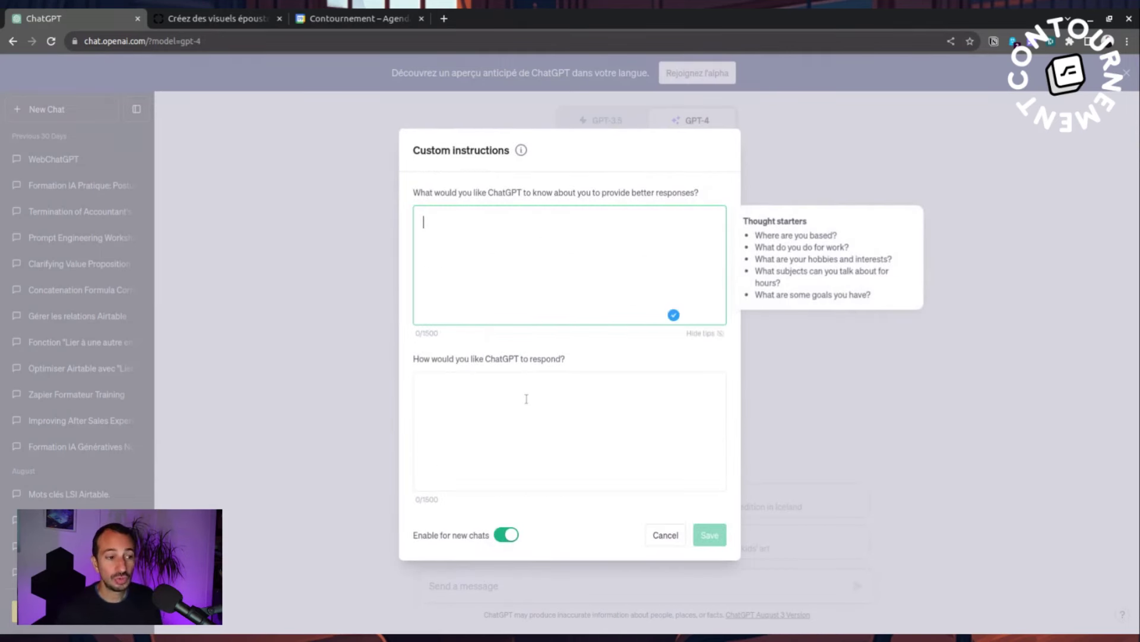
pyautogui.click(522, 380)
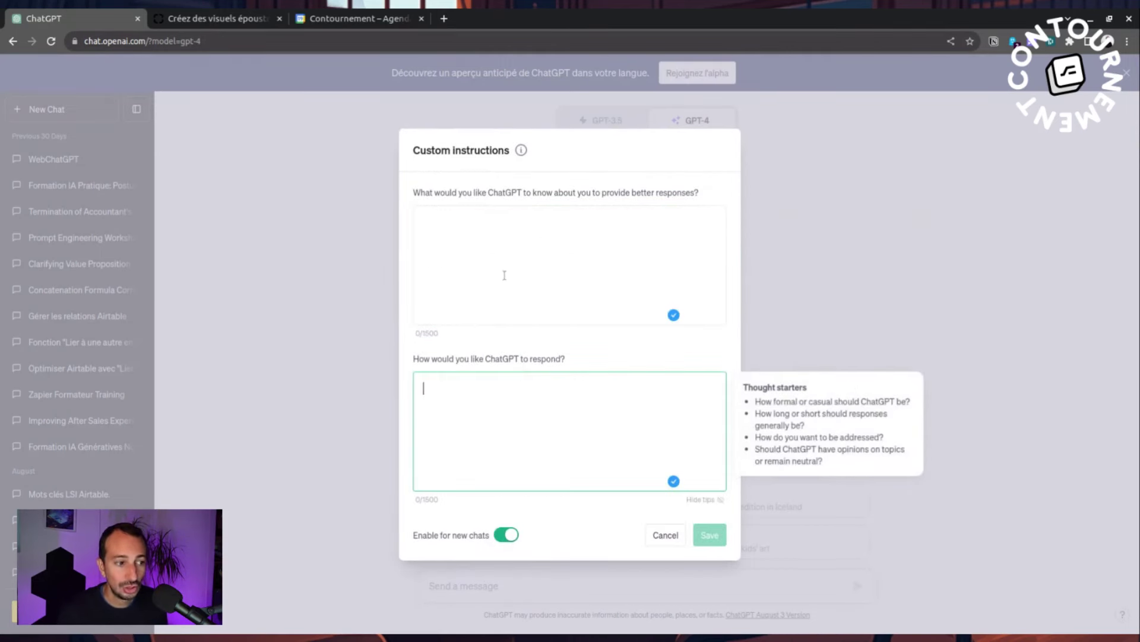
pyautogui.click(504, 274)
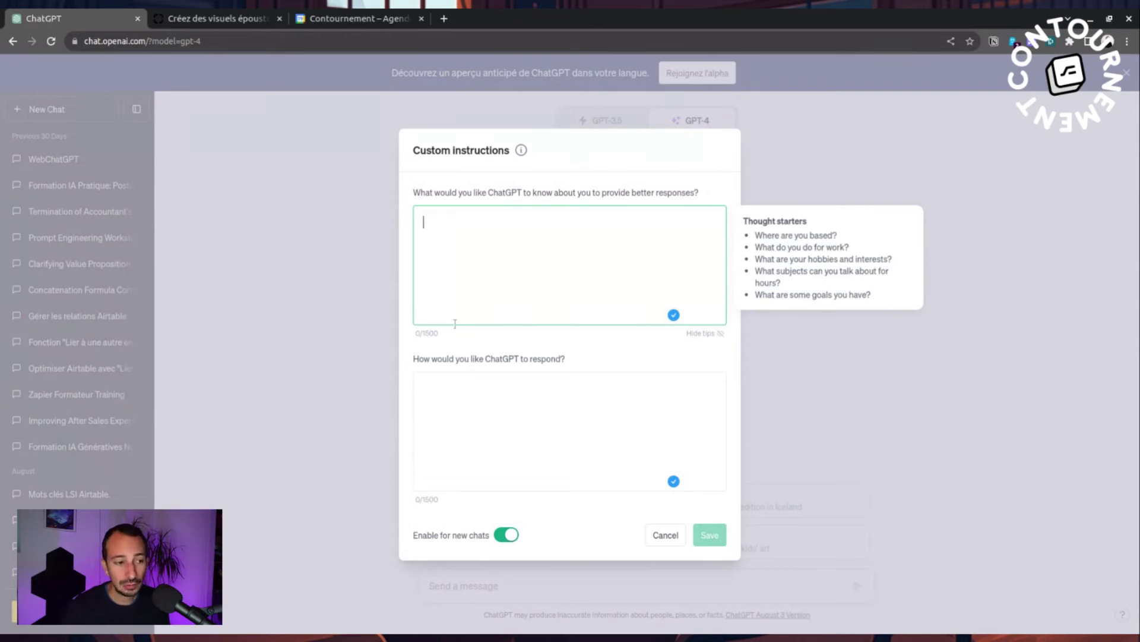
pyautogui.click(479, 430)
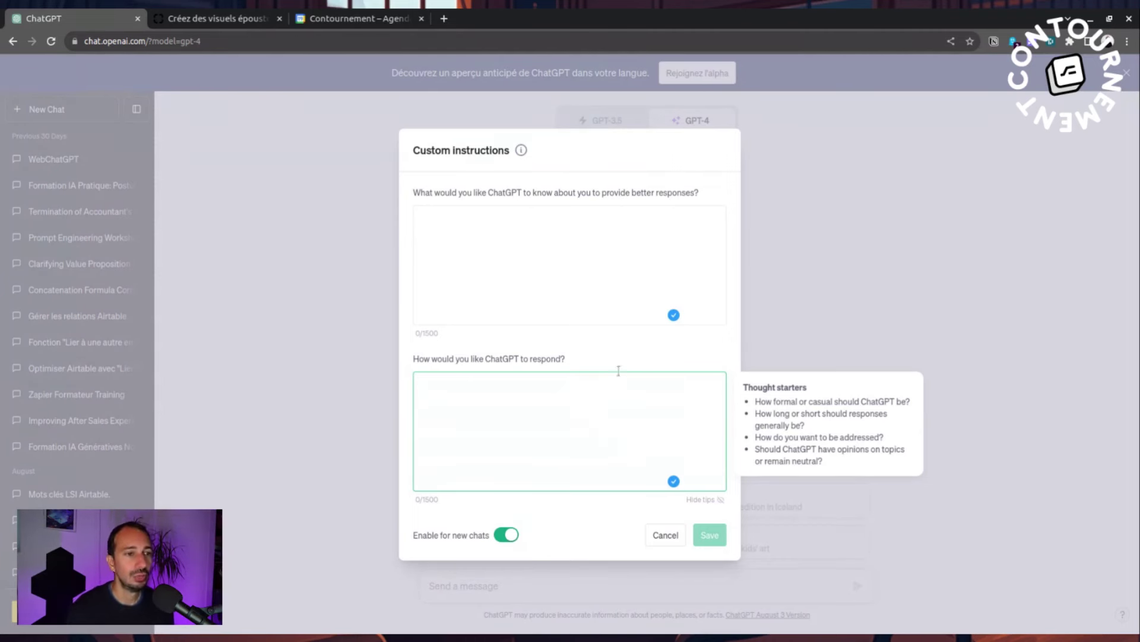
pyautogui.click(580, 215)
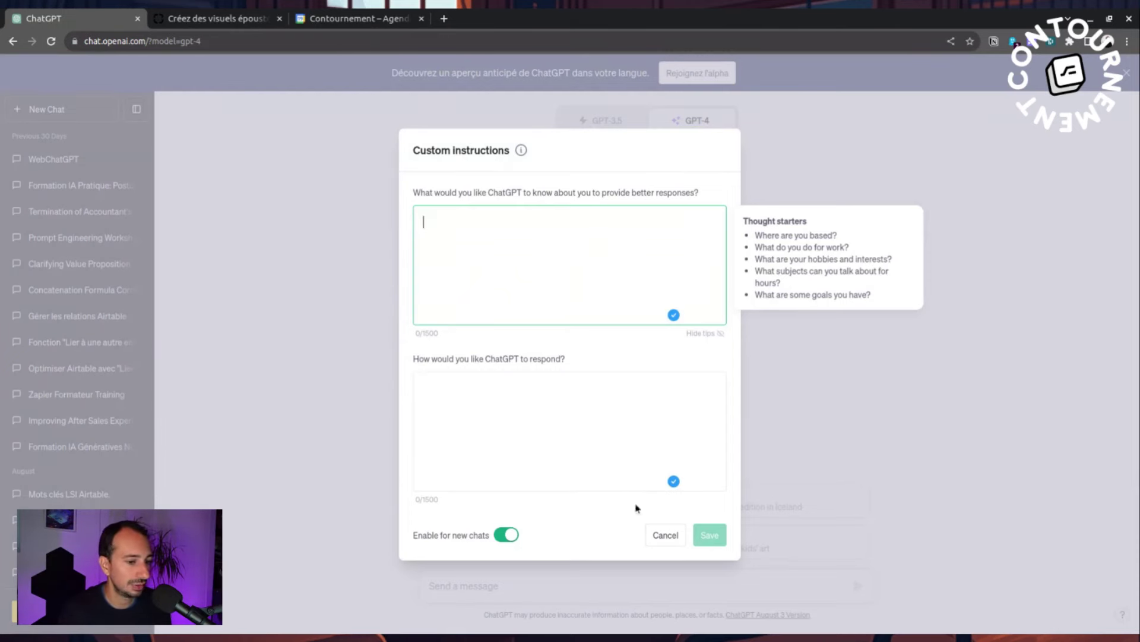
pyautogui.click(666, 534)
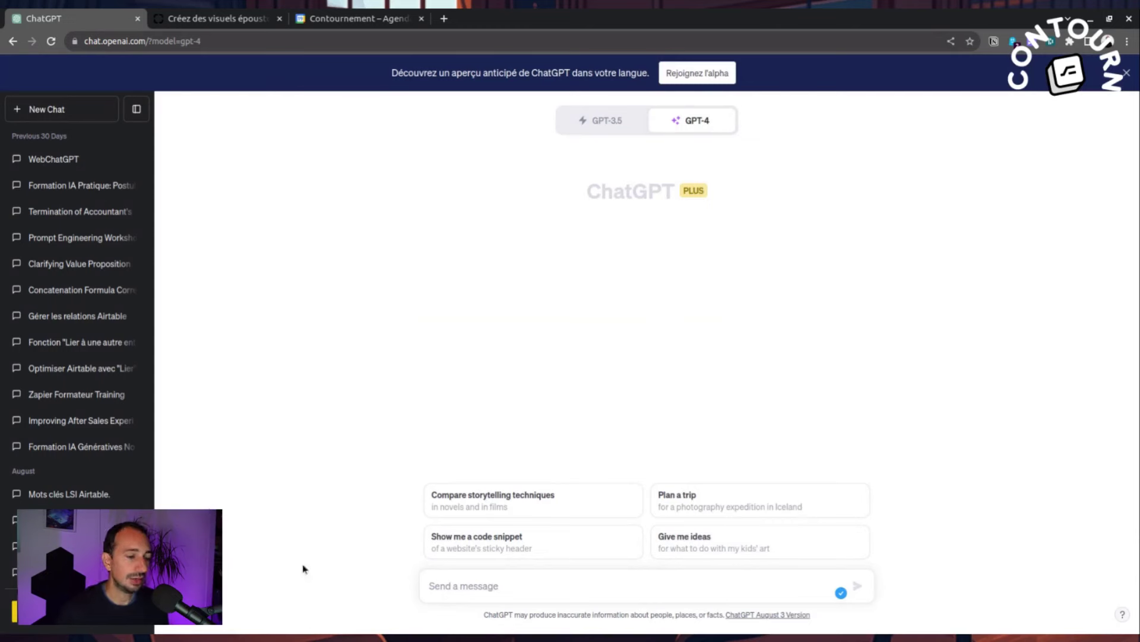
# Choose Advanced Data Analysis as the GPT-4 mode, comparing its message box with the Default mode's.
pyautogui.moveTo(695, 121)
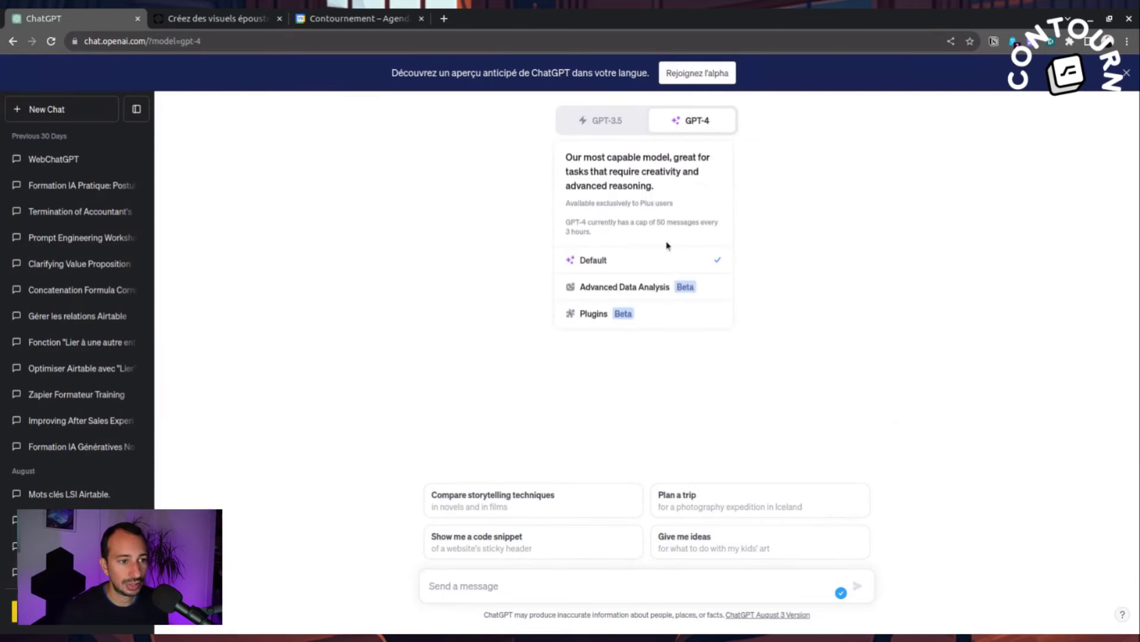
pyautogui.click(615, 293)
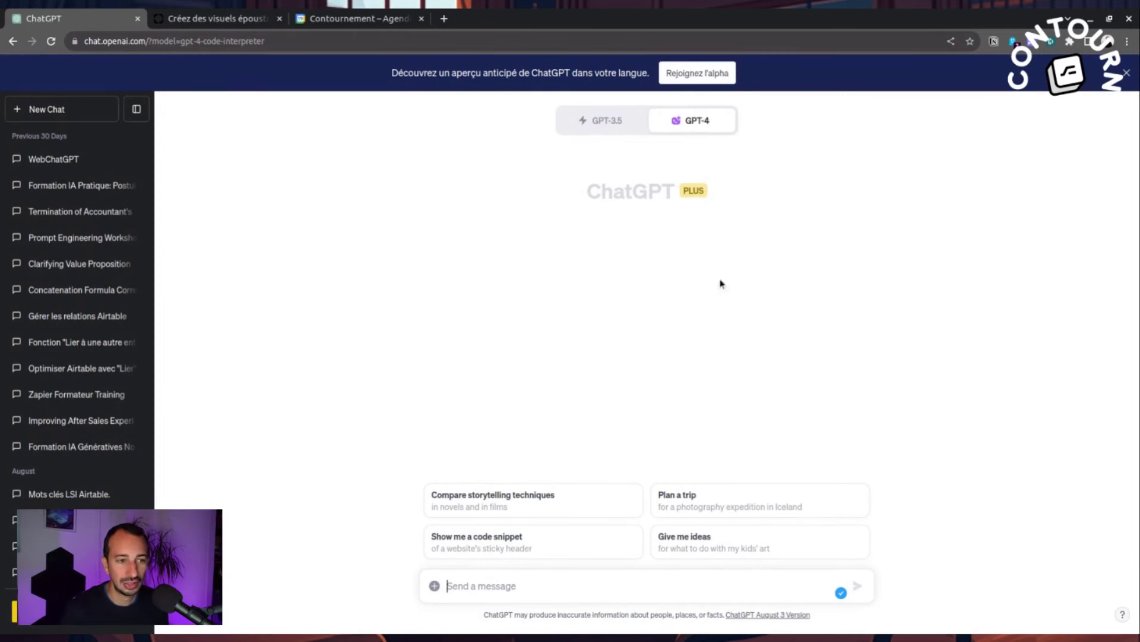
pyautogui.moveTo(700, 127)
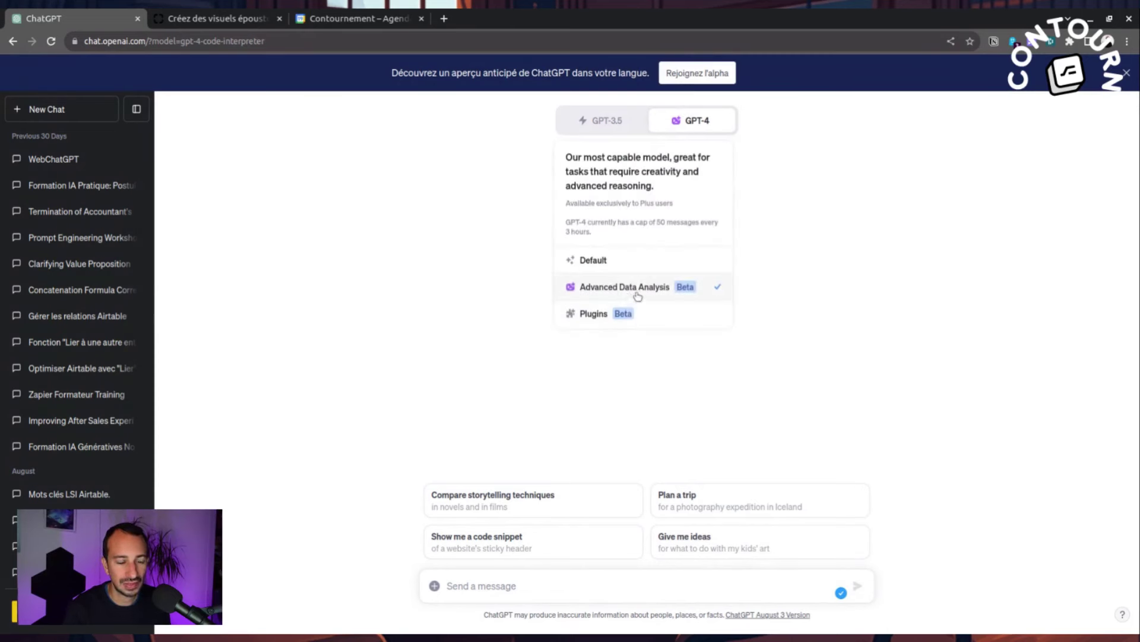
pyautogui.click(624, 261)
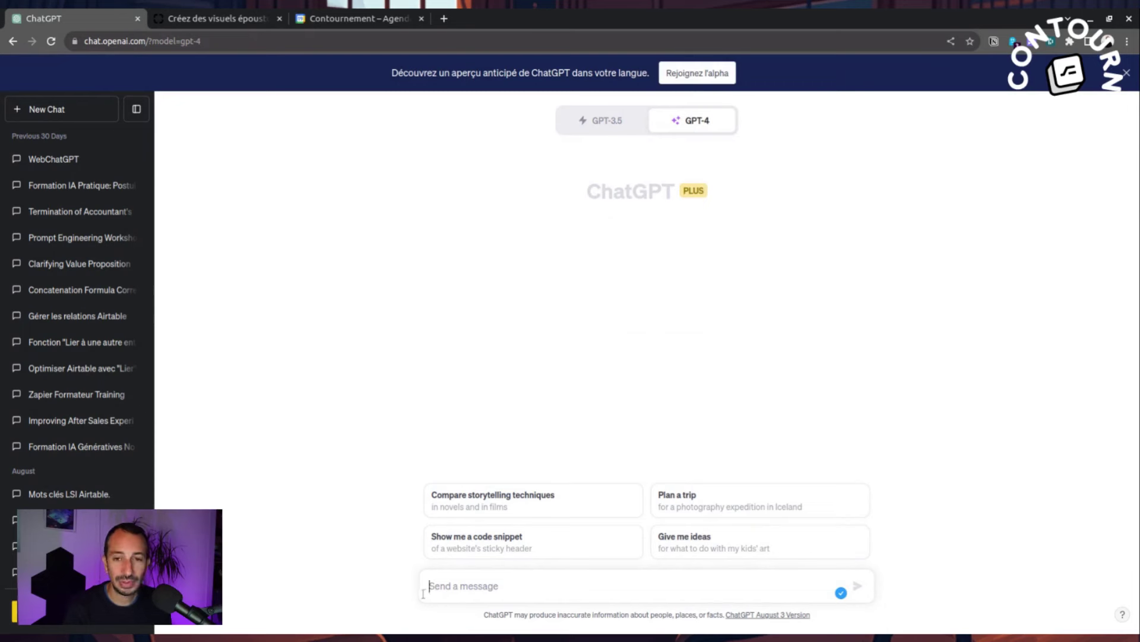
pyautogui.moveTo(707, 126)
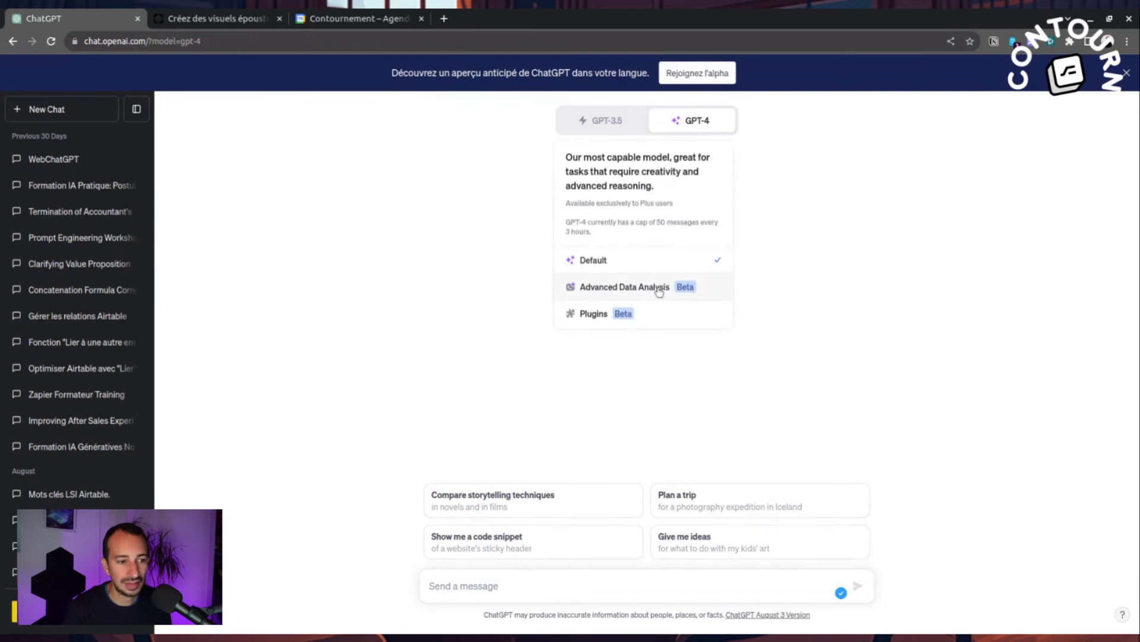
pyautogui.click(657, 290)
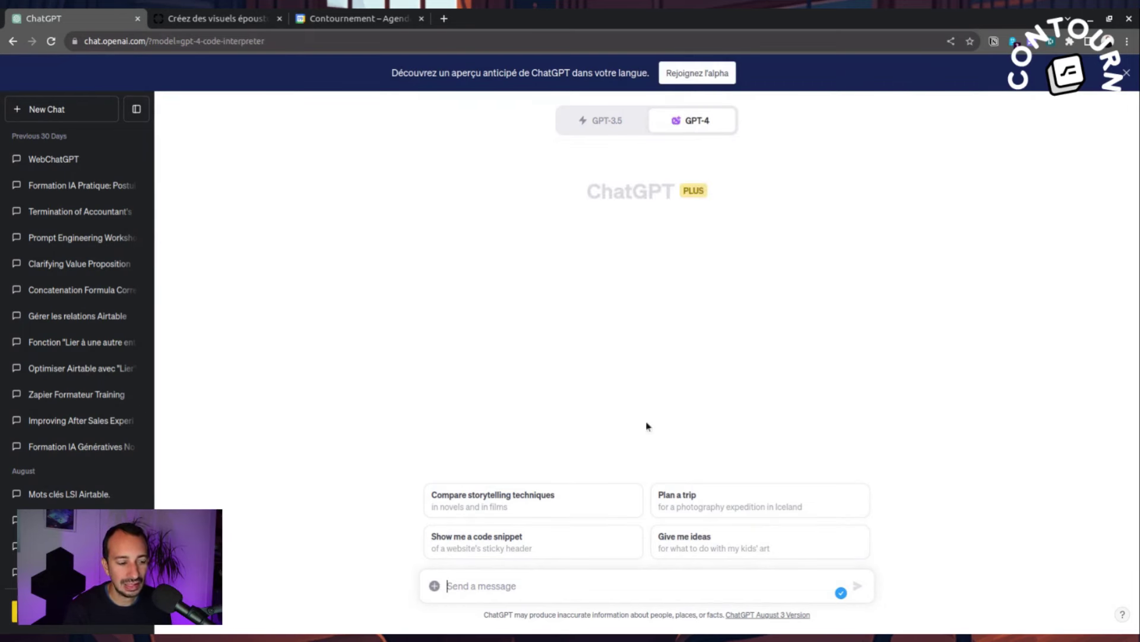
# Attach the subtitle file Memoire IA.vtt to the message.
pyautogui.click(435, 586)
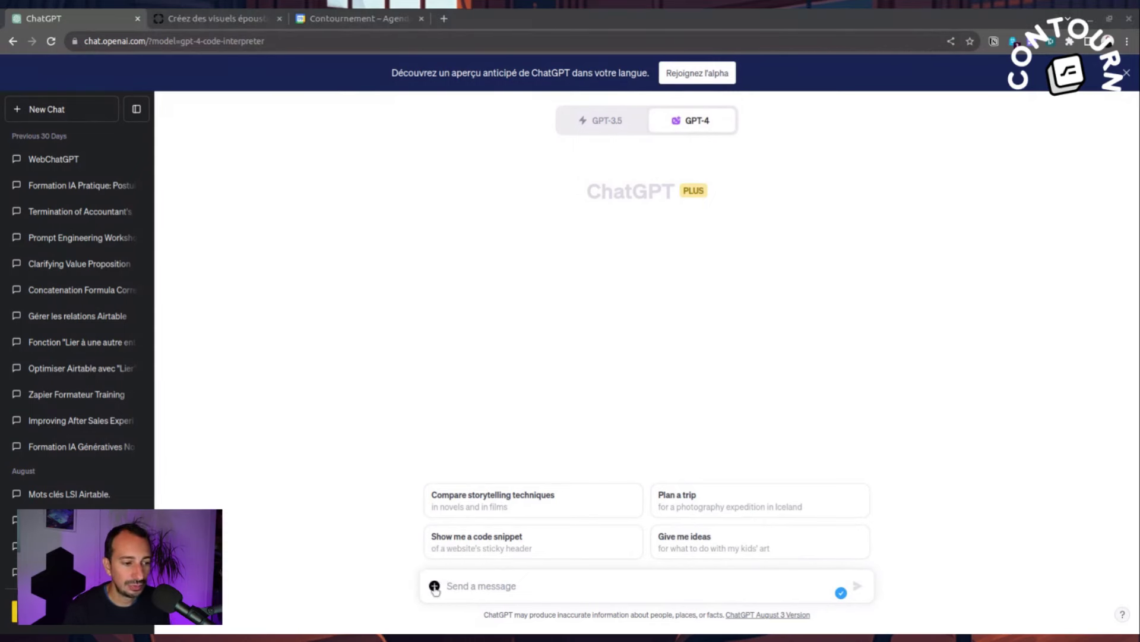
pyautogui.press('Escape')
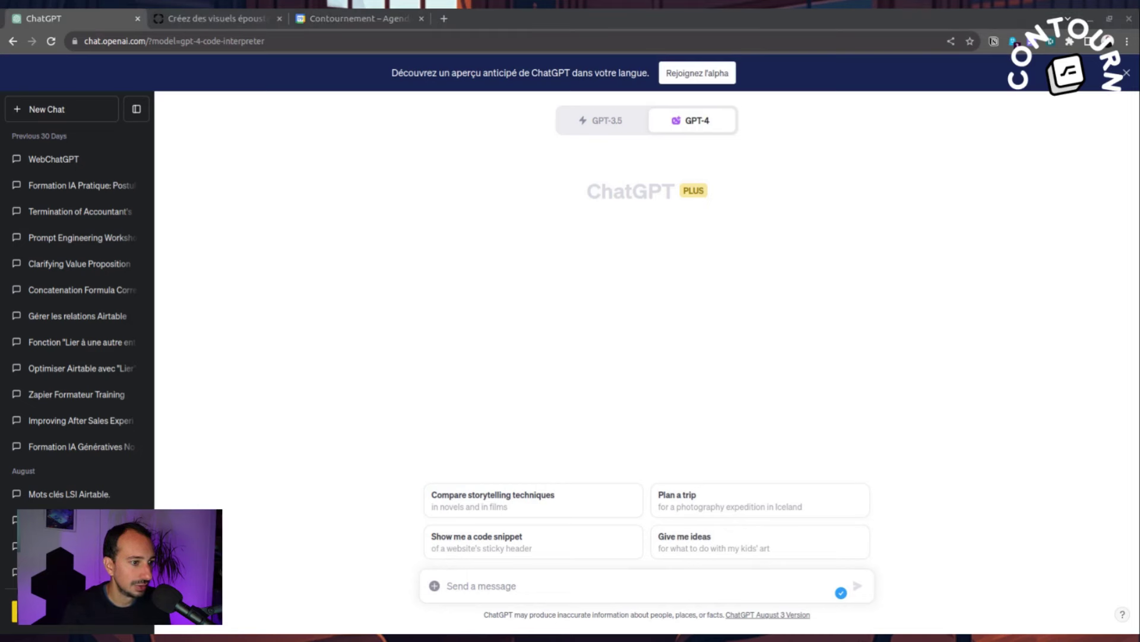
pyautogui.press('Return')
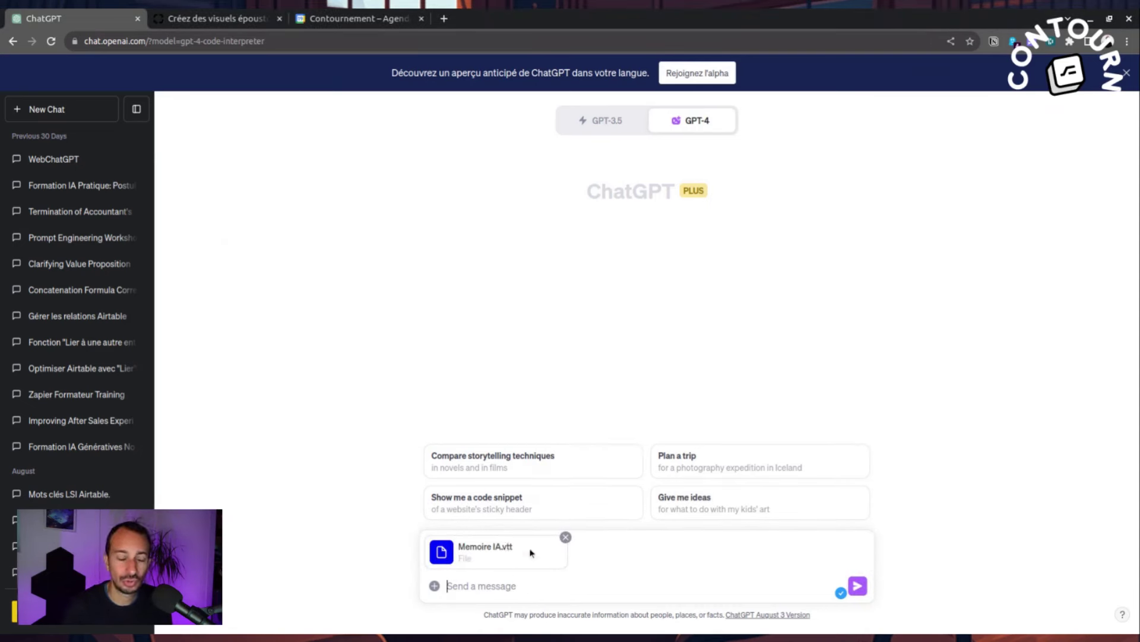
# Send the request "I want to convert this file into a .Srt file" with the attached file.
pyautogui.write('I')
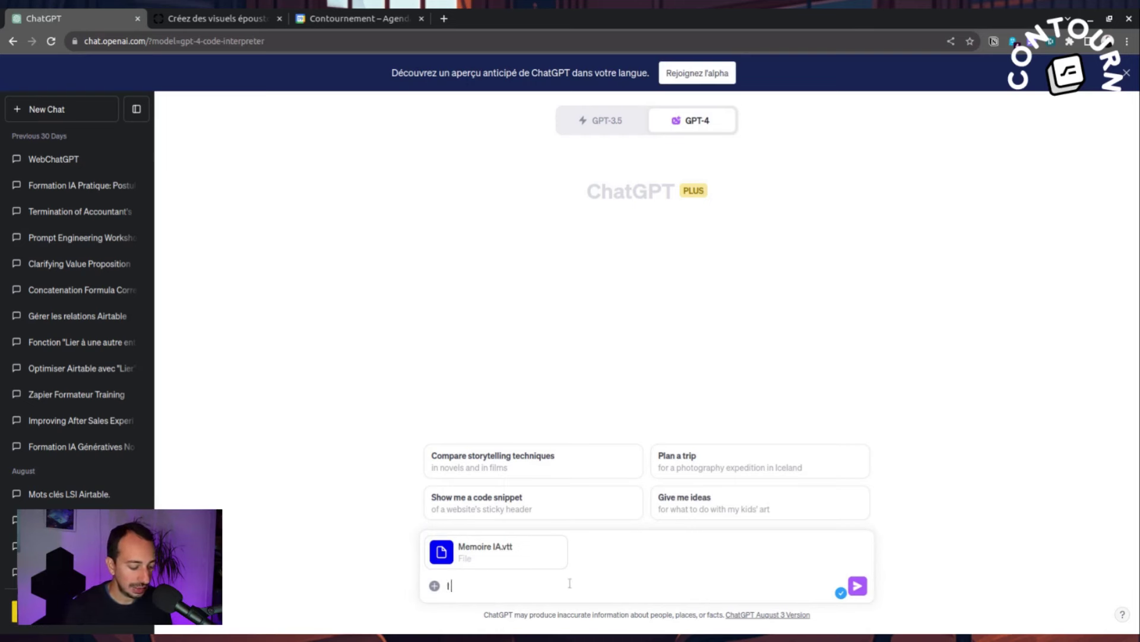
pyautogui.write(' want to convert th')
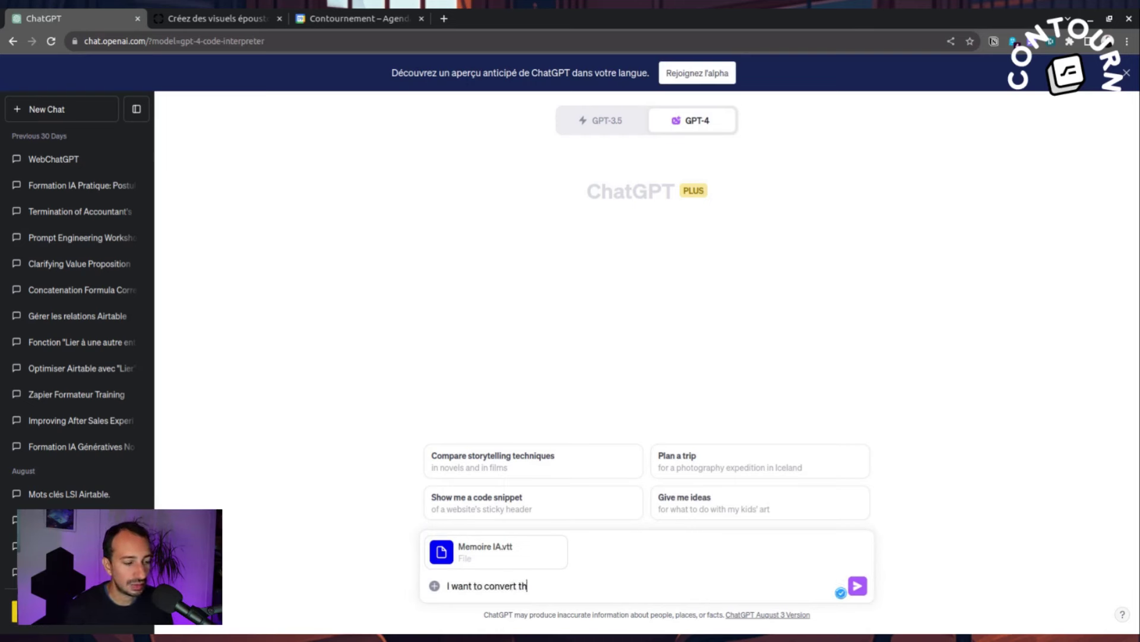
pyautogui.write('is file into a')
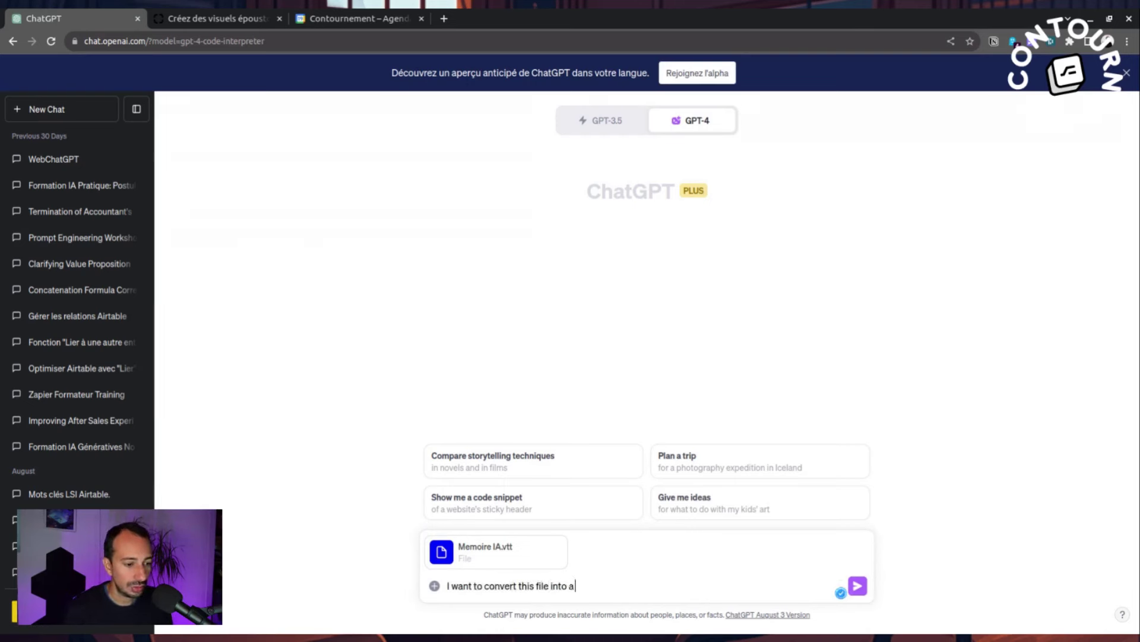
pyautogui.write(' .Srt file')
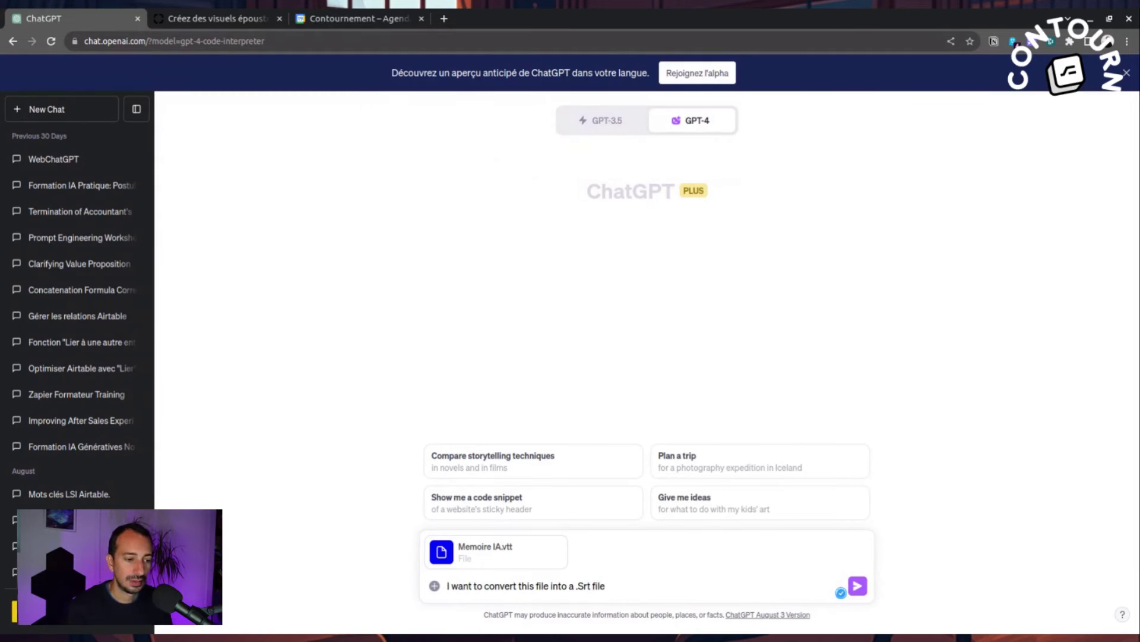
pyautogui.press('Return')
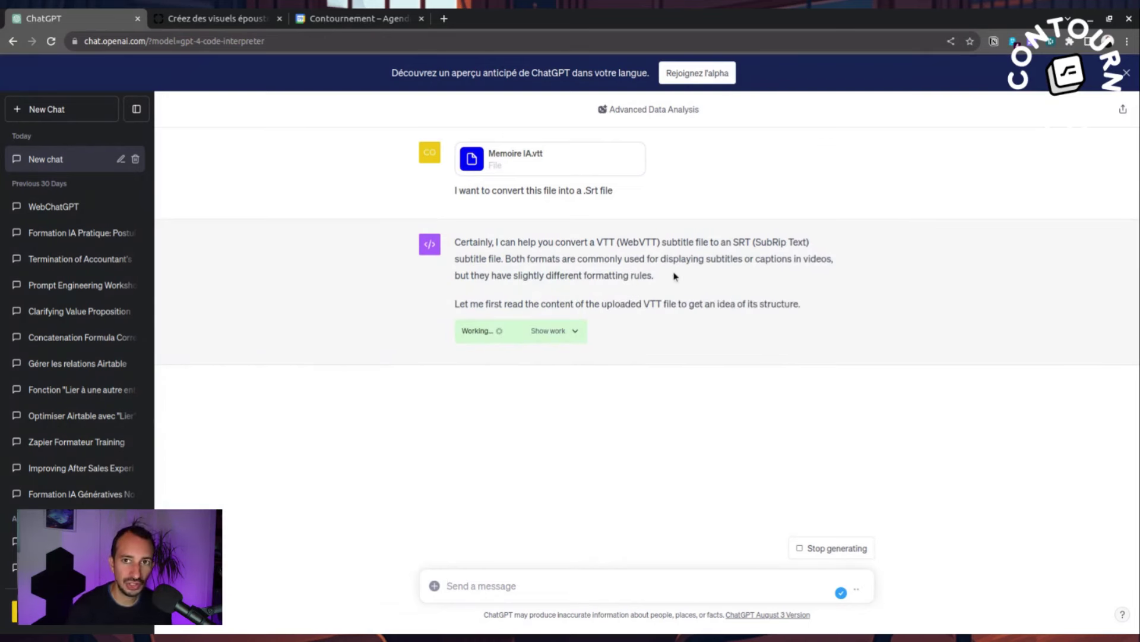
# Read the proposed SRT structure, reply "yes" to proceed with the conversion, and show the work behind the answer.
pyautogui.click(447, 586)
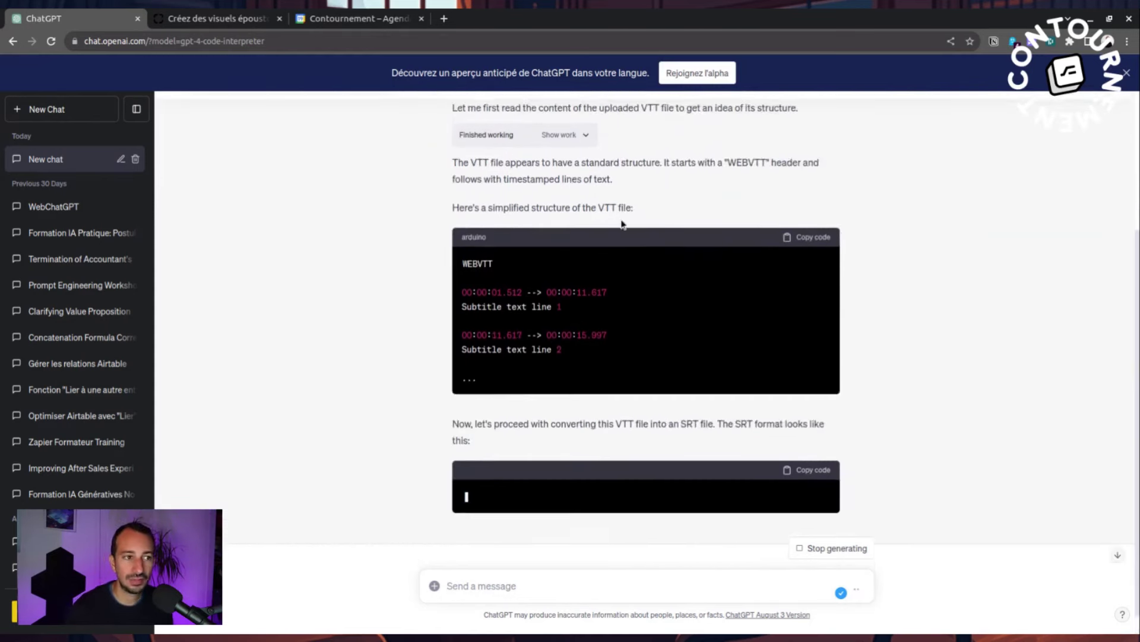
pyautogui.scroll(5, 671, 267)
pyautogui.scroll(-3, 679, 321)
pyautogui.scroll(-3, 679, 320)
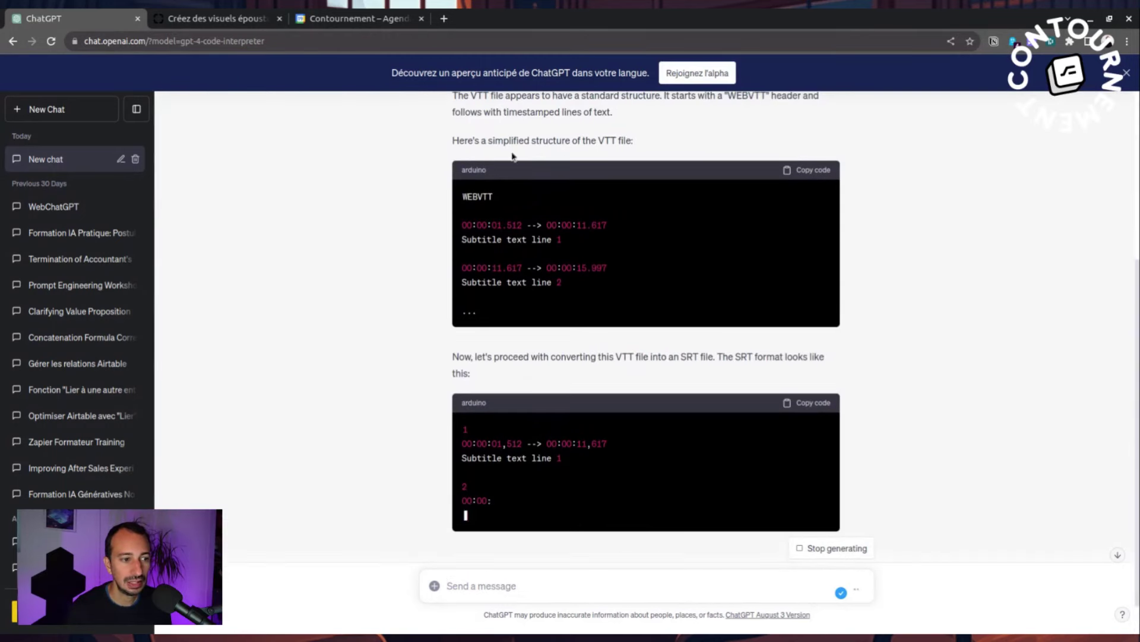
pyautogui.scroll(-3, 369, 453)
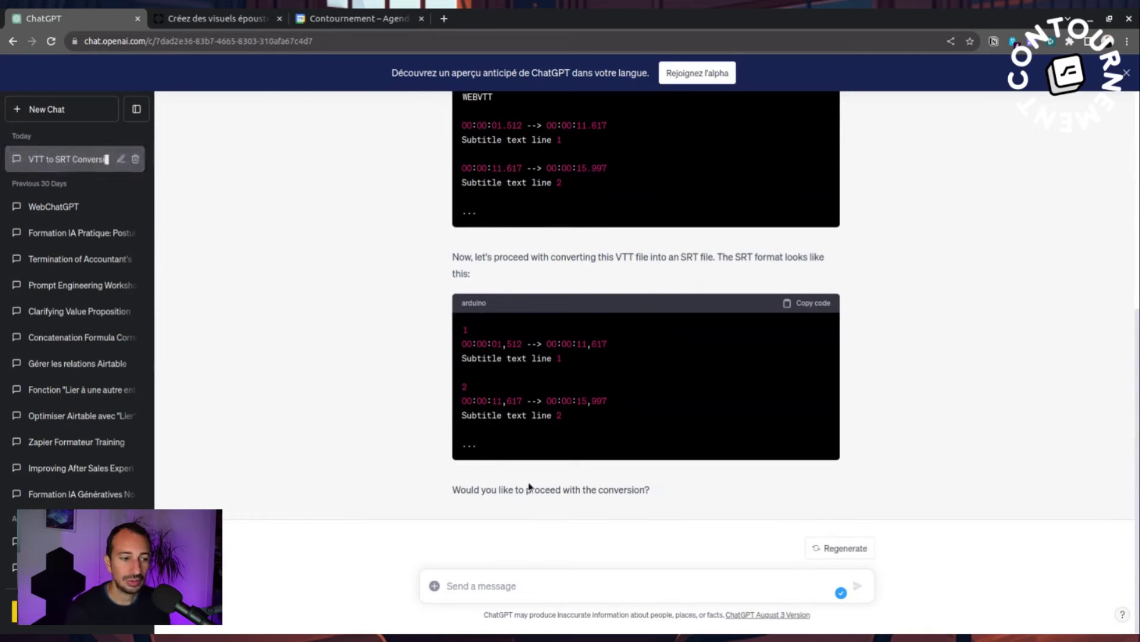
pyautogui.write('yes')
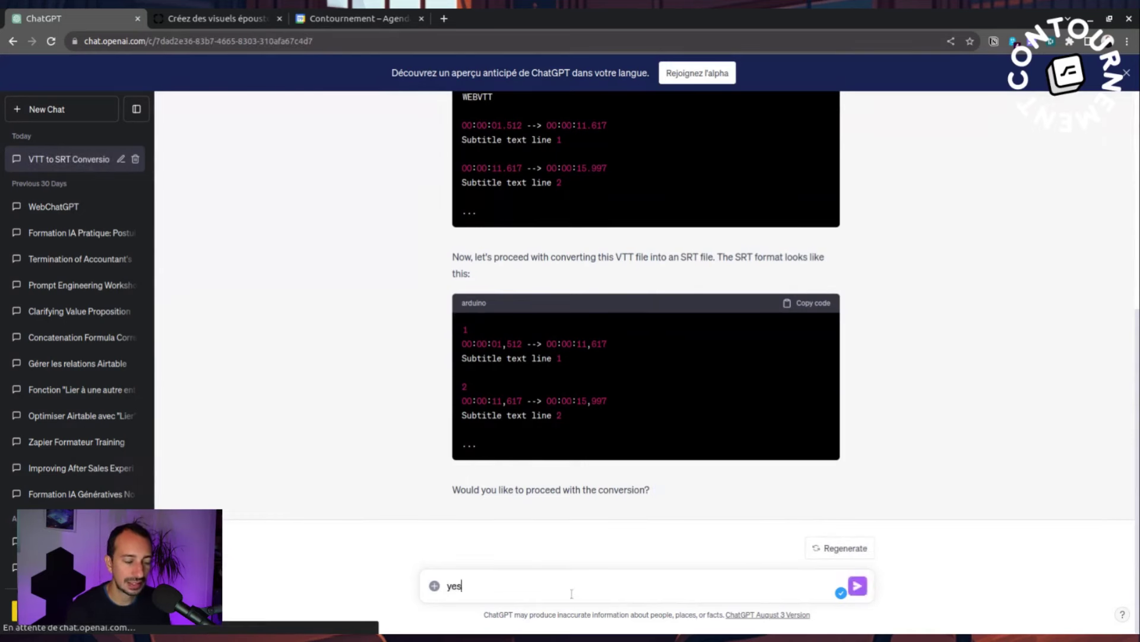
pyautogui.press('Return')
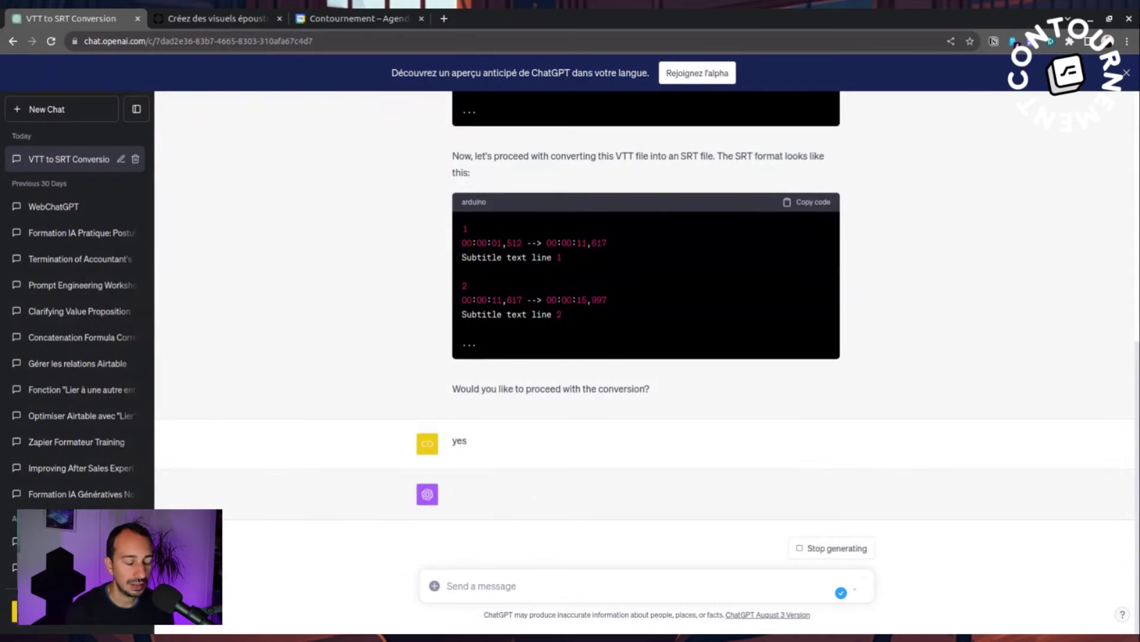
pyautogui.click(571, 481)
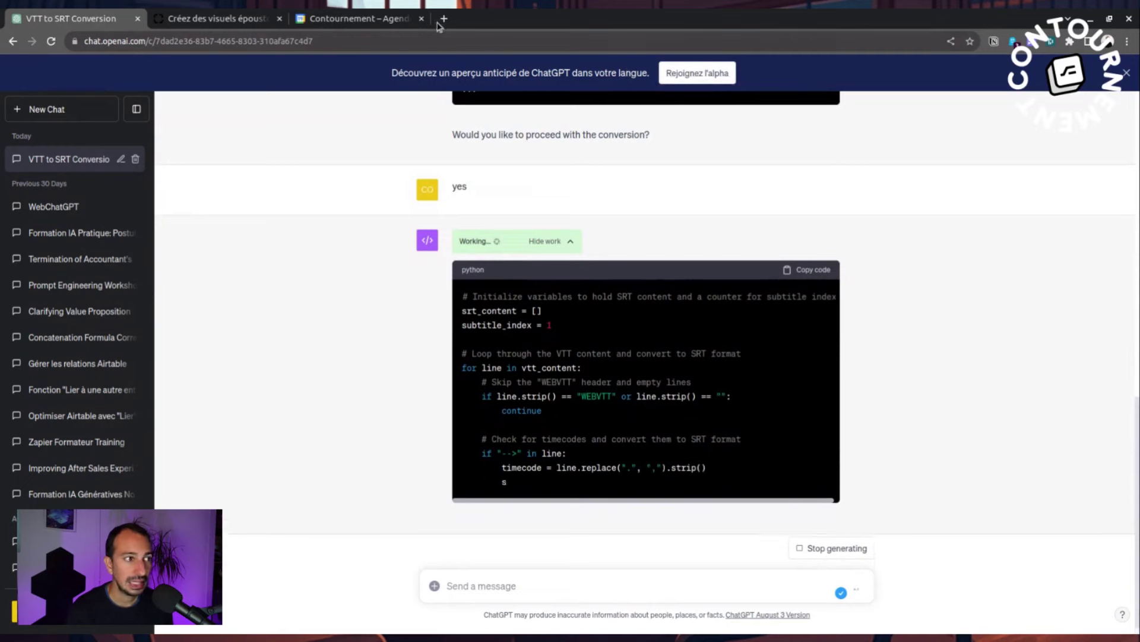
pyautogui.click(442, 19)
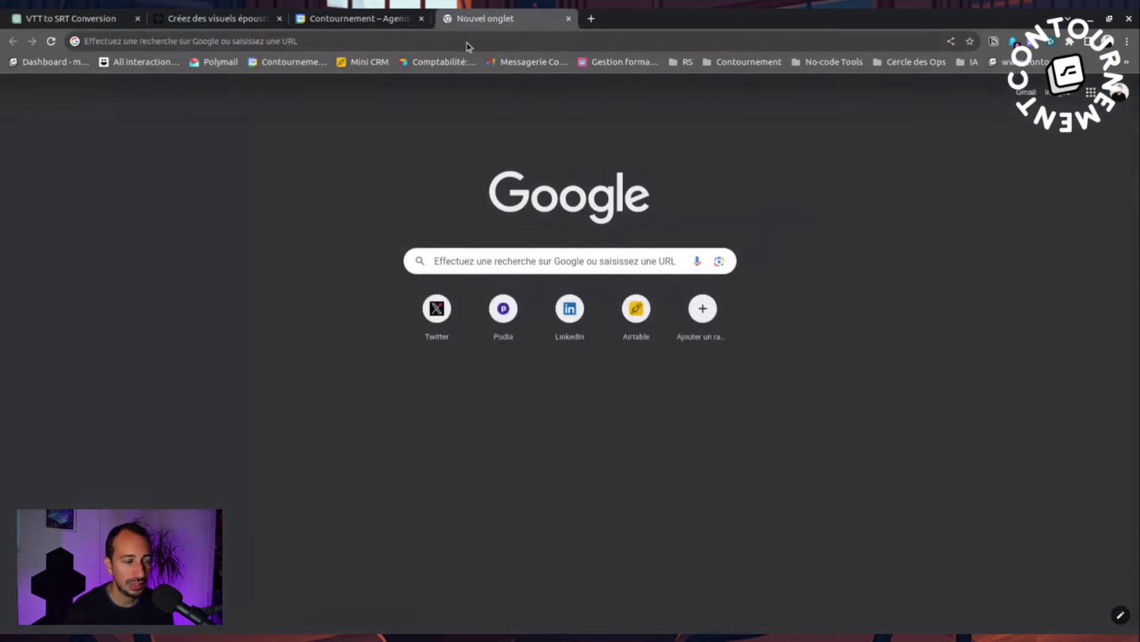
pyautogui.hotkey('ctrl', 'w')
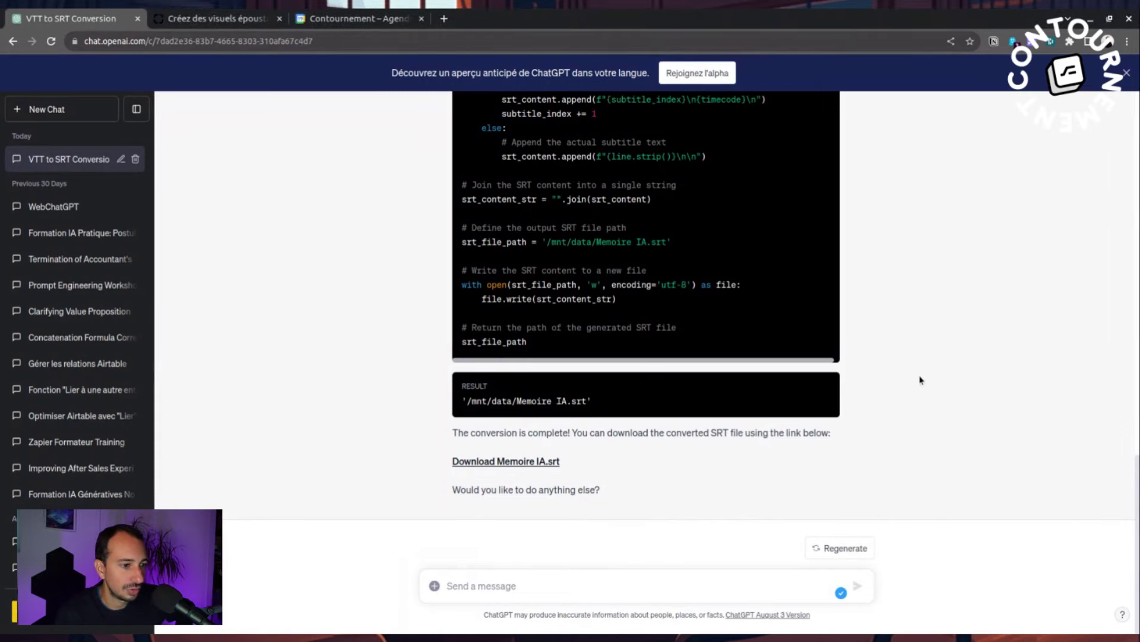
# Examine the Python code used for the conversion, its result, and the download link for the SRT file.
pyautogui.scroll(3, 597, 209)
pyautogui.scroll(-3, 598, 209)
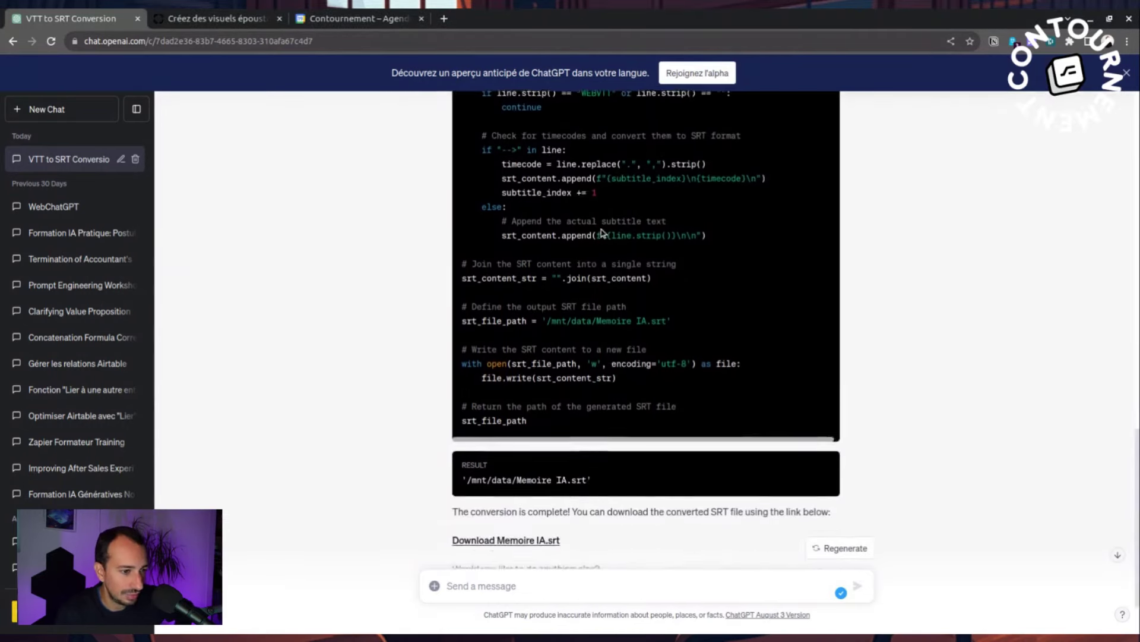
pyautogui.scroll(5, 532, 222)
pyautogui.scroll(1, 594, 238)
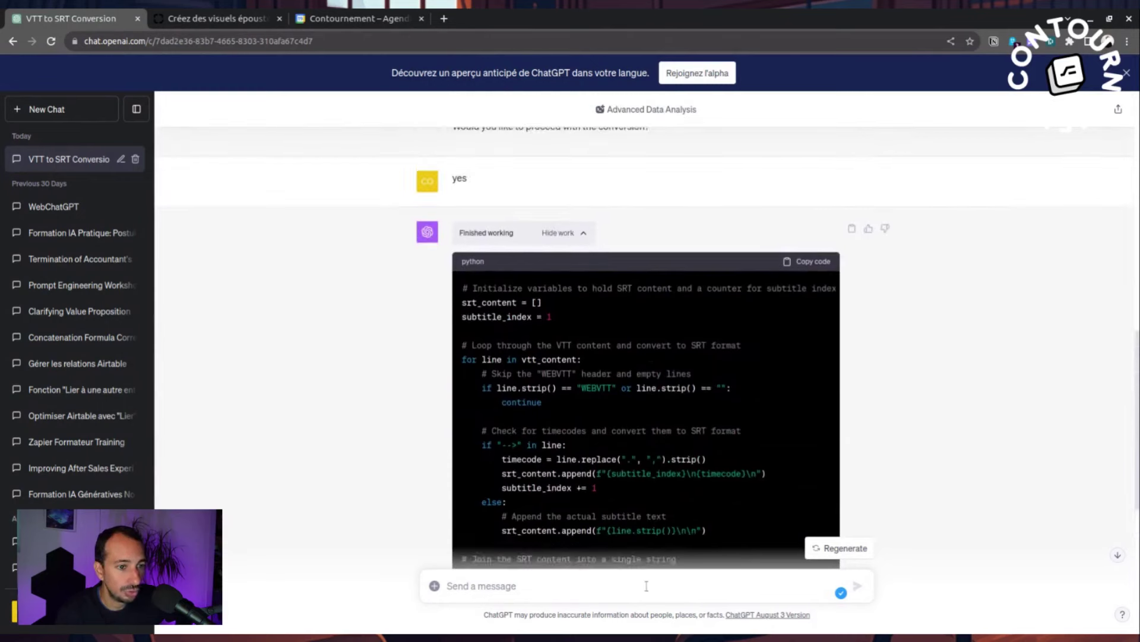
pyautogui.scroll(-6, 649, 352)
pyautogui.scroll(4, 799, 162)
pyautogui.scroll(2, 818, 186)
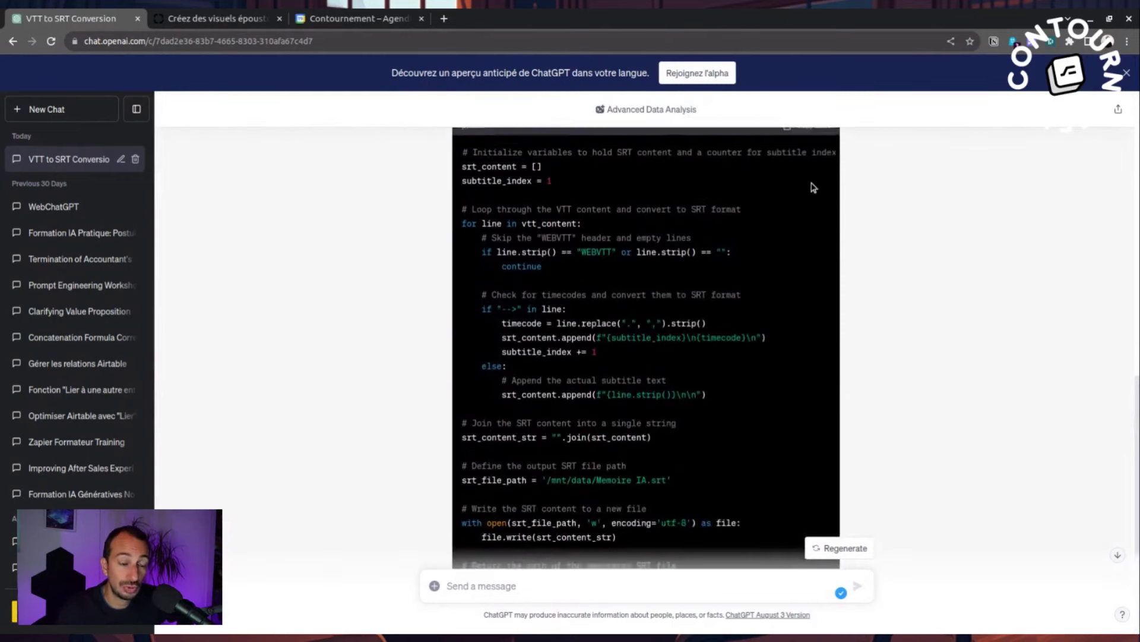
pyautogui.scroll(-5, 767, 311)
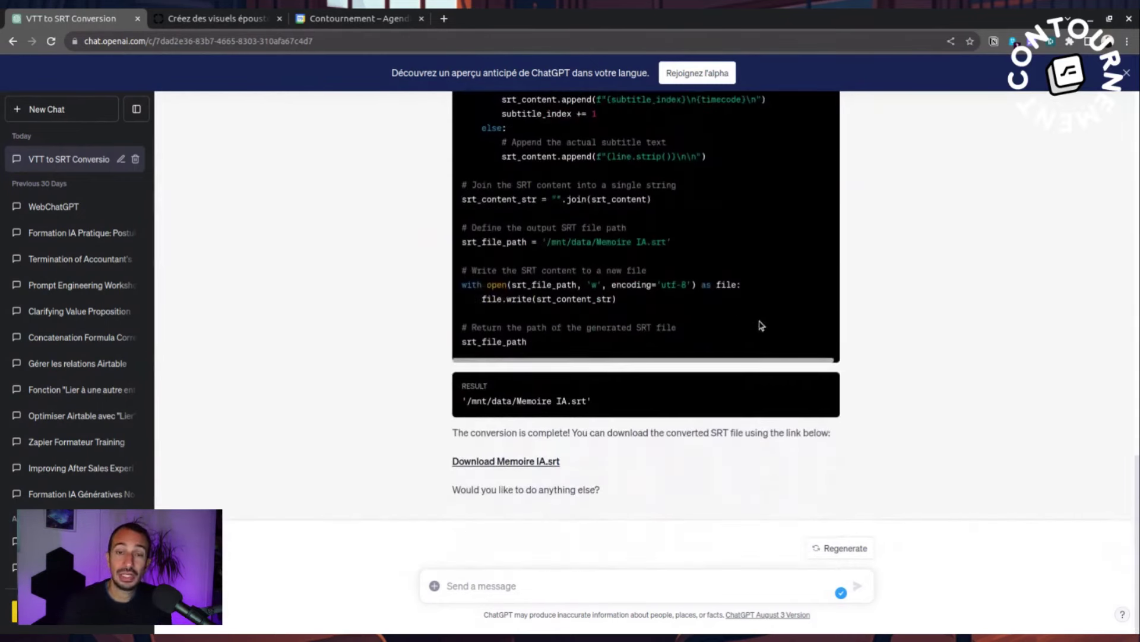
# Download the converted subtitle file Memoire IA.srt from the answer.
pyautogui.click(530, 462)
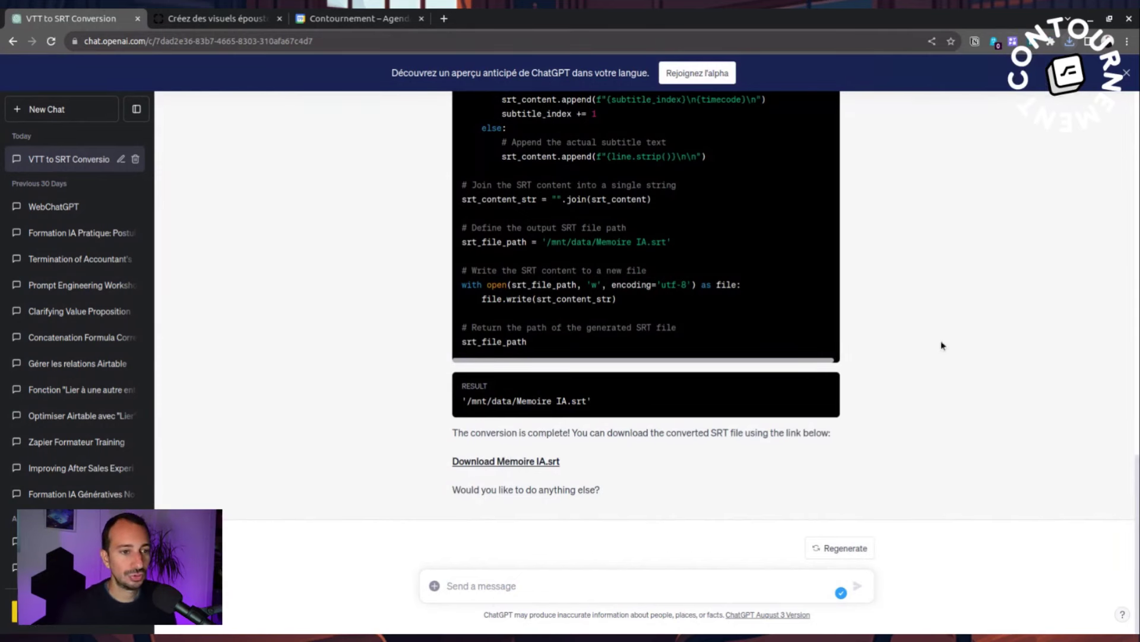
# Review the Python conversion code from its first lines through to the result and the closing message.
pyautogui.scroll(2, 932, 332)
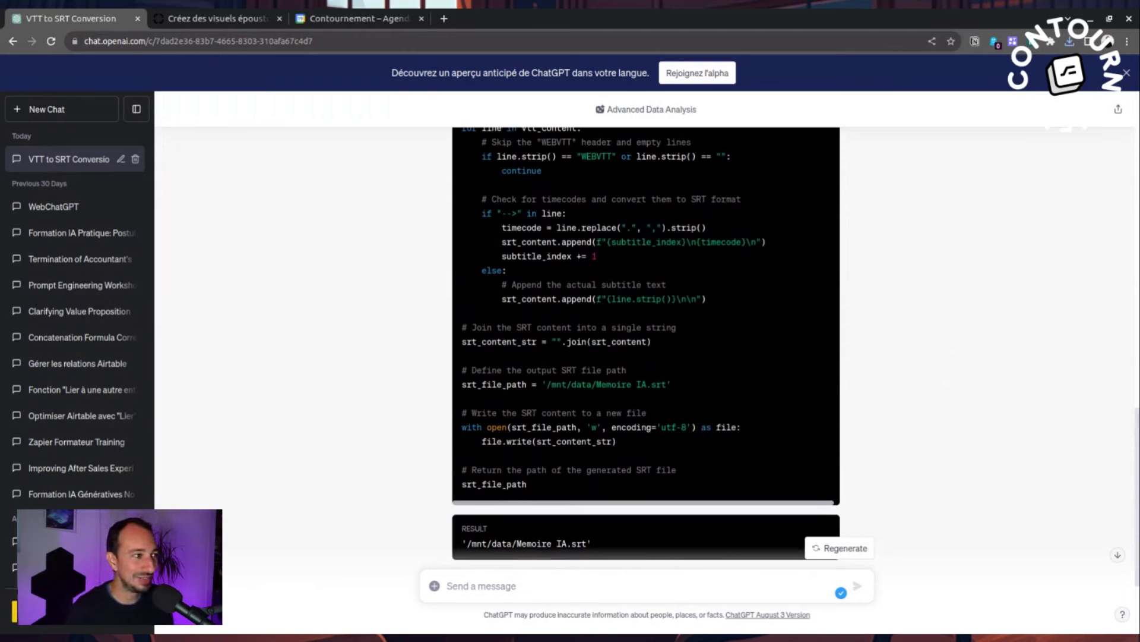
pyautogui.scroll(1, 830, 302)
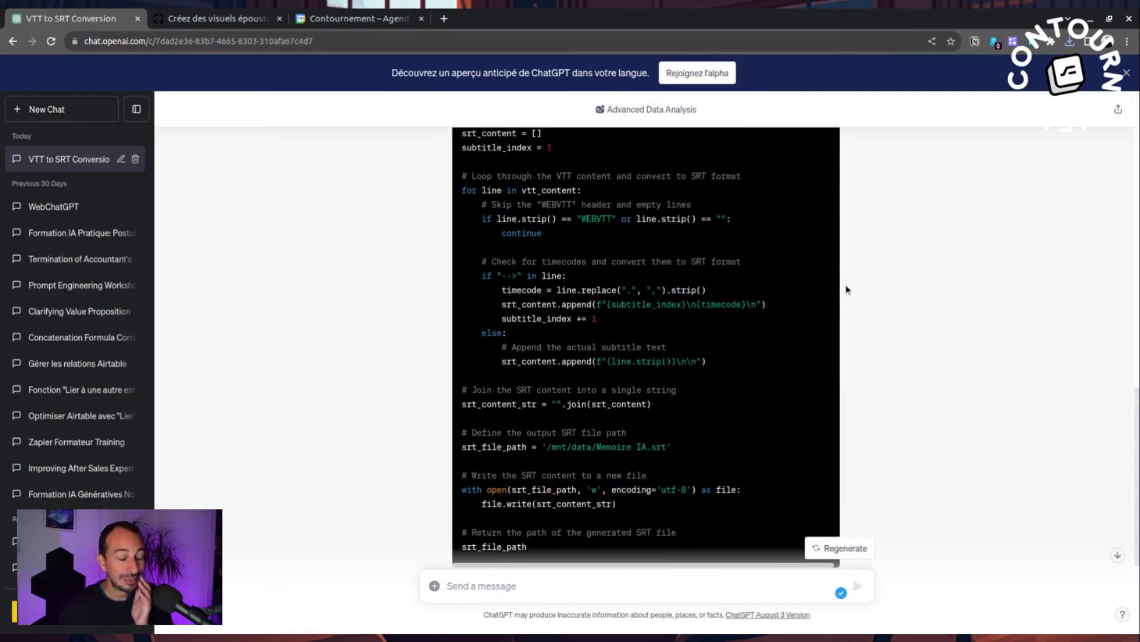
pyautogui.scroll(2, 845, 289)
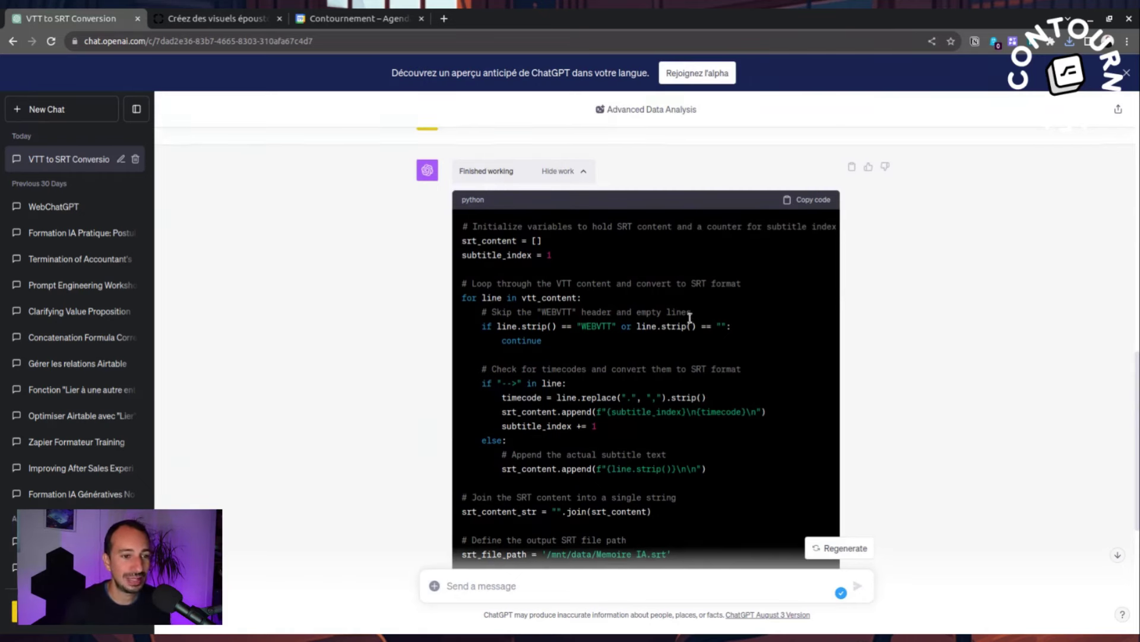
pyautogui.scroll(1, 695, 323)
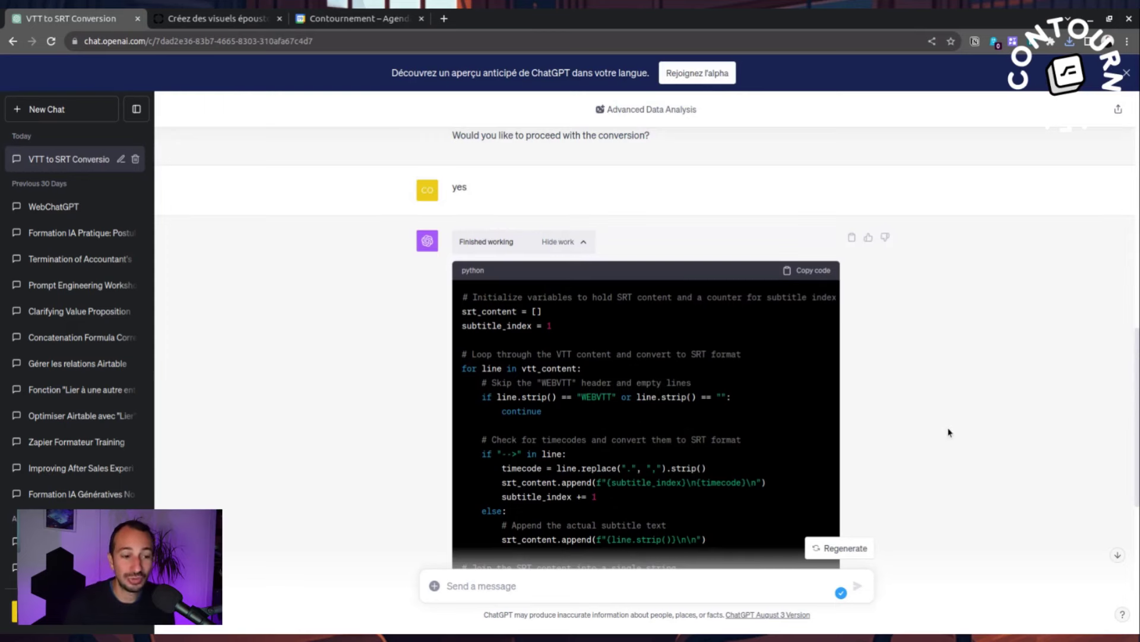
pyautogui.scroll(-3, 983, 401)
pyautogui.scroll(-3, 996, 410)
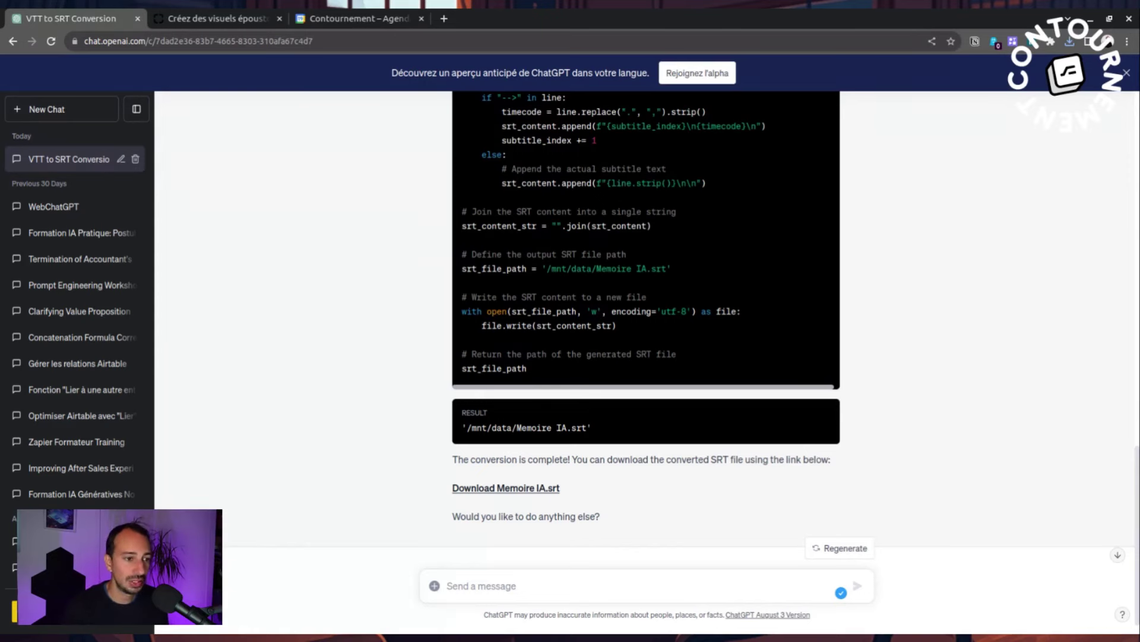
pyautogui.scroll(7, 764, 351)
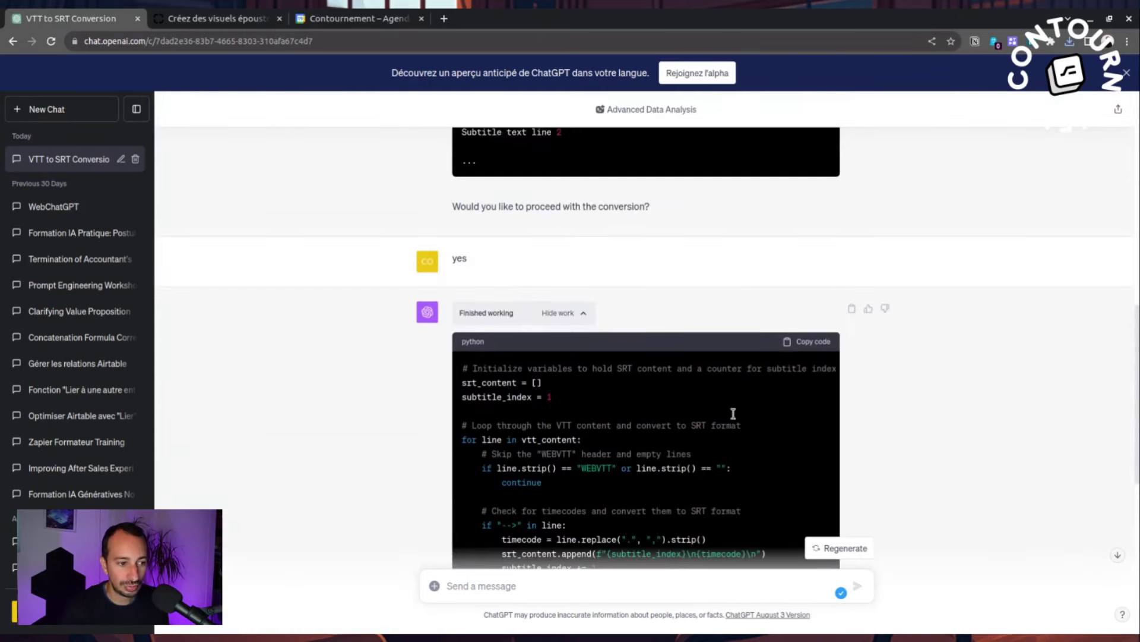
pyautogui.scroll(-4, 733, 413)
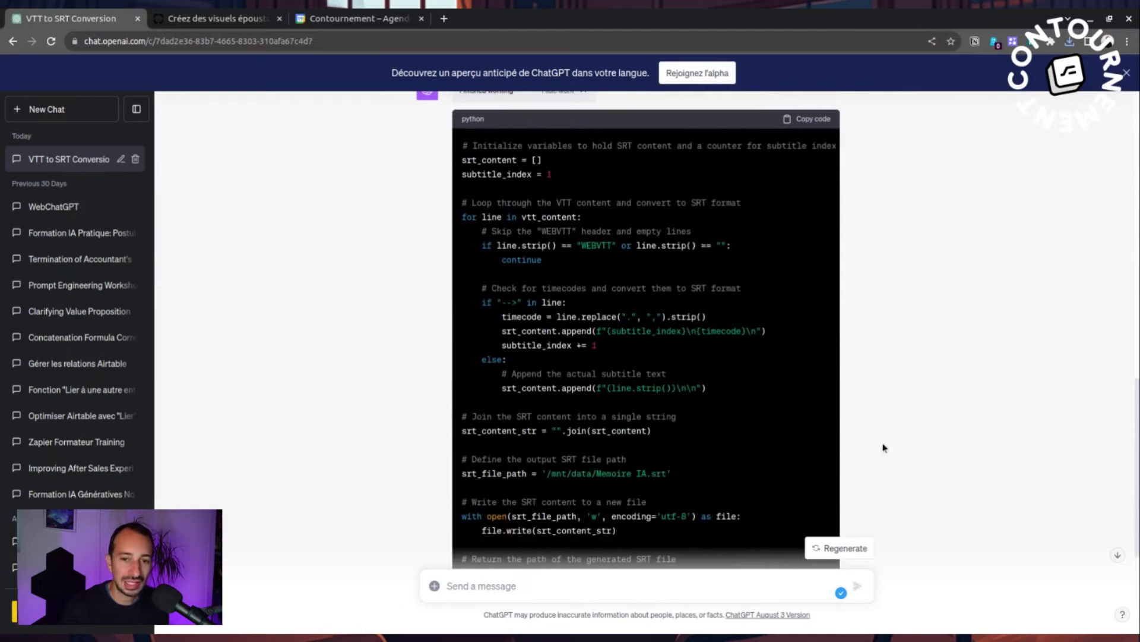
pyautogui.scroll(-2, 755, 439)
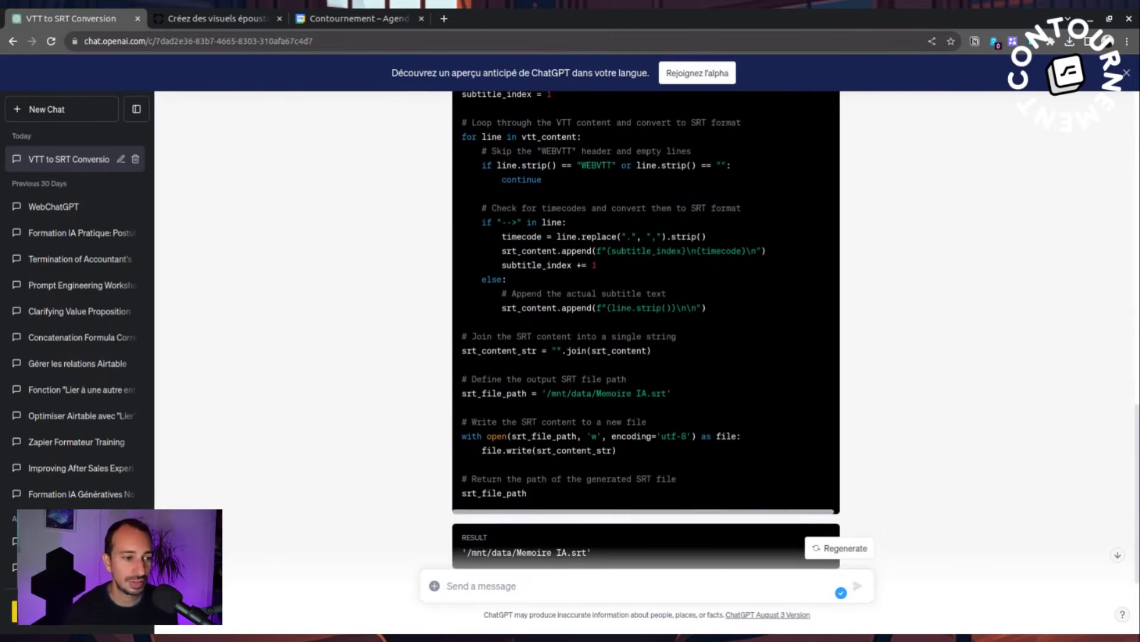
pyautogui.scroll(-3, 736, 460)
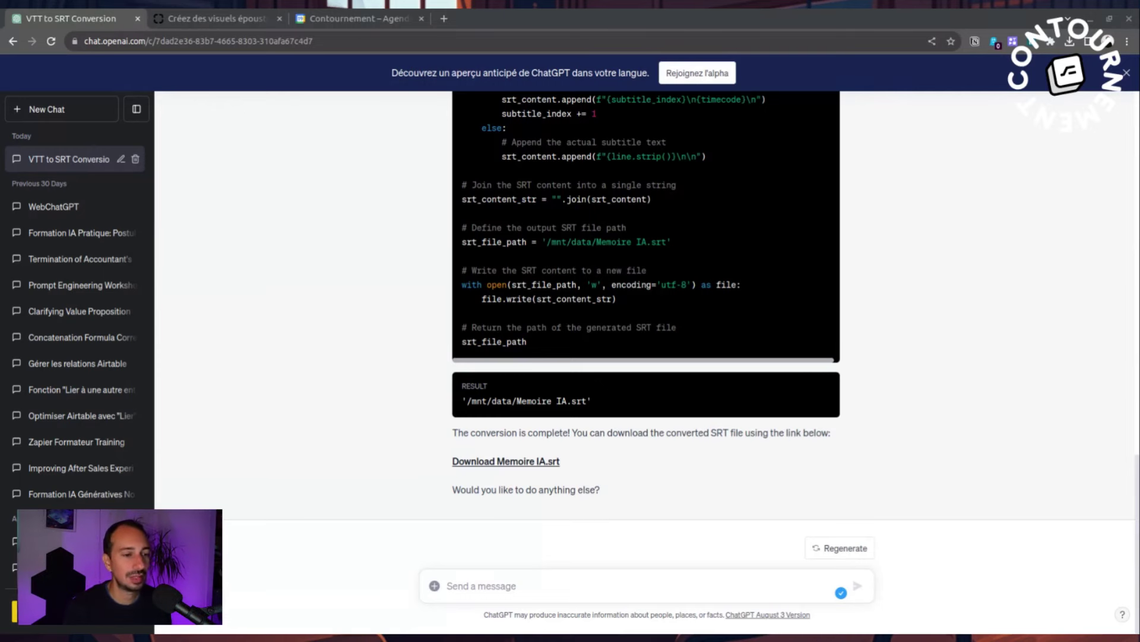
# Start a new GPT-4 chat and attach the spreadsheet podia-sales-2023-09-19.csv to the message.
pyautogui.click(63, 115)
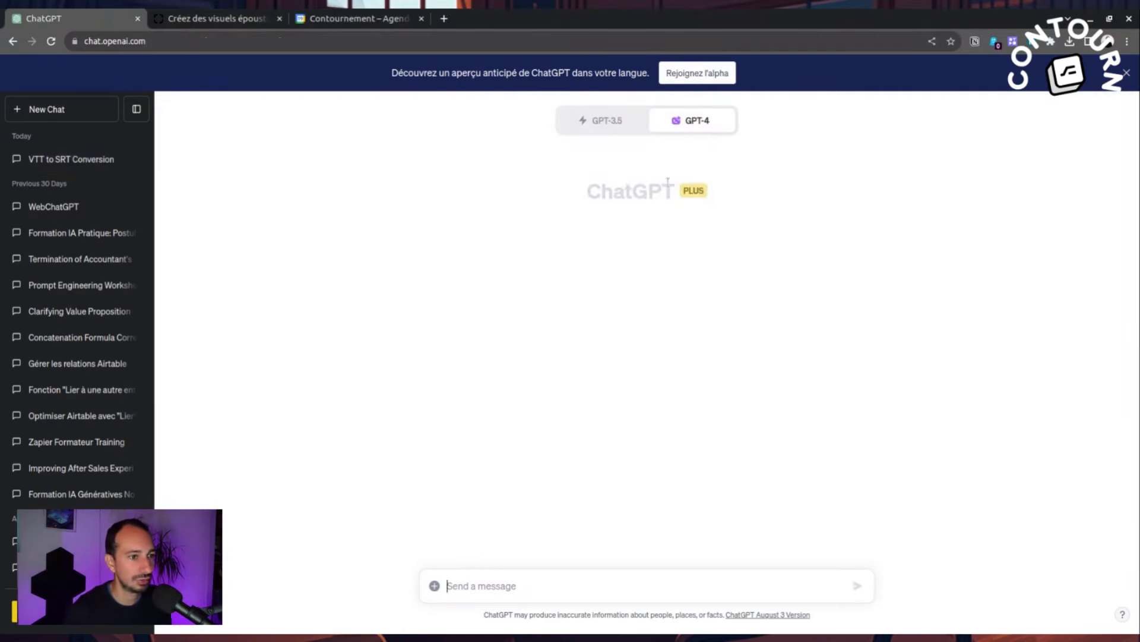
pyautogui.moveTo(689, 132)
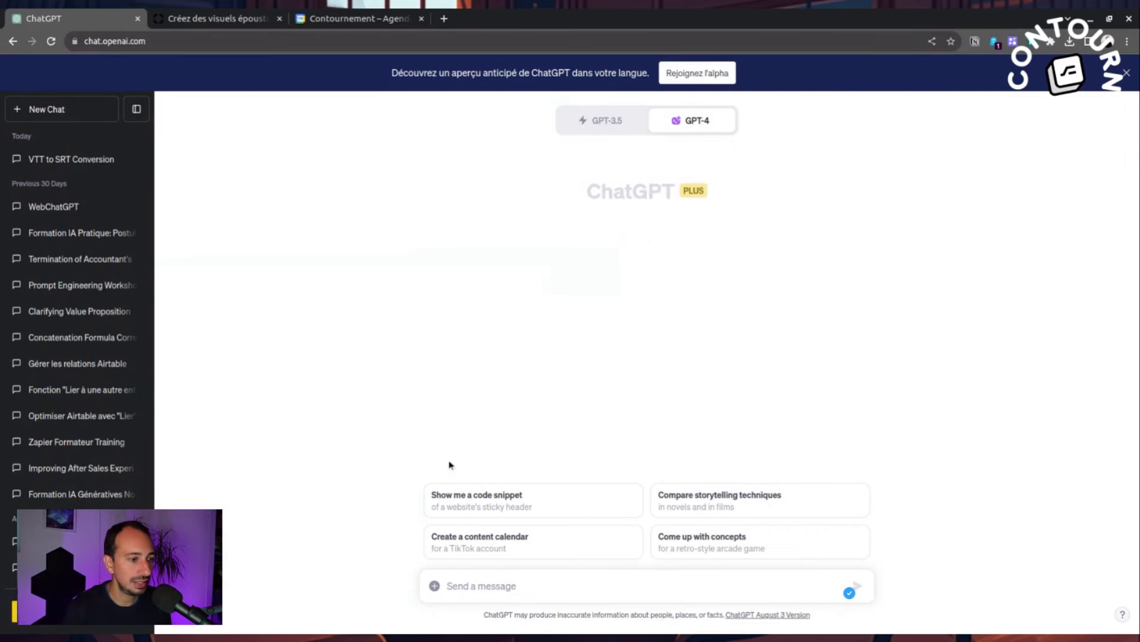
pyautogui.press('Return')
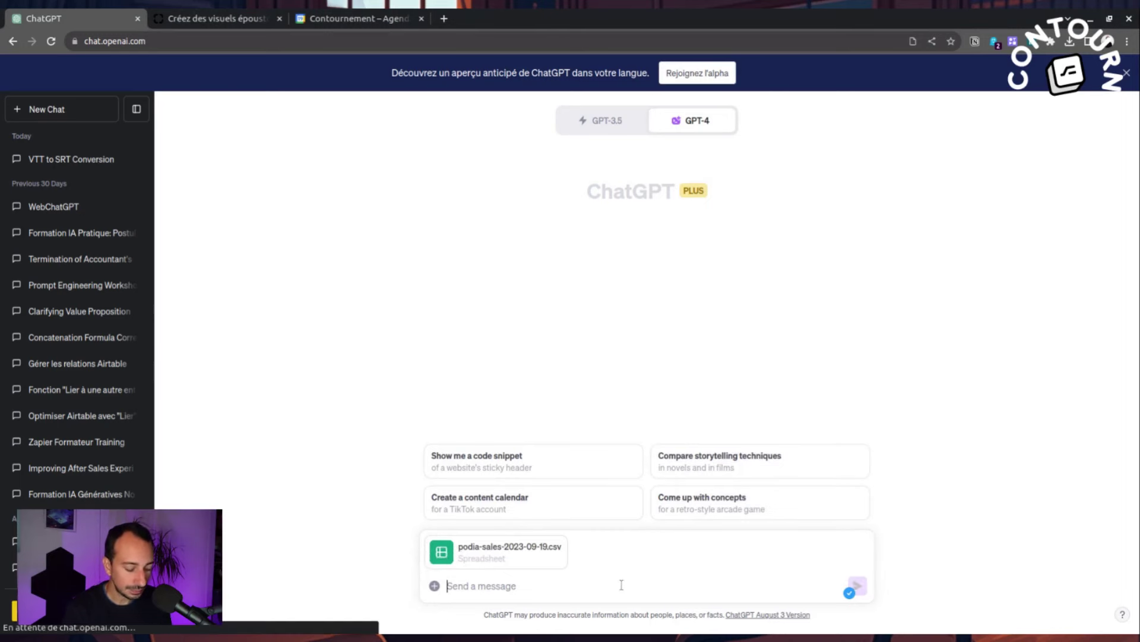
# Begin the message for the attached spreadsheet with "This is an export of our sales of online courses.".
pyautogui.write('This is')
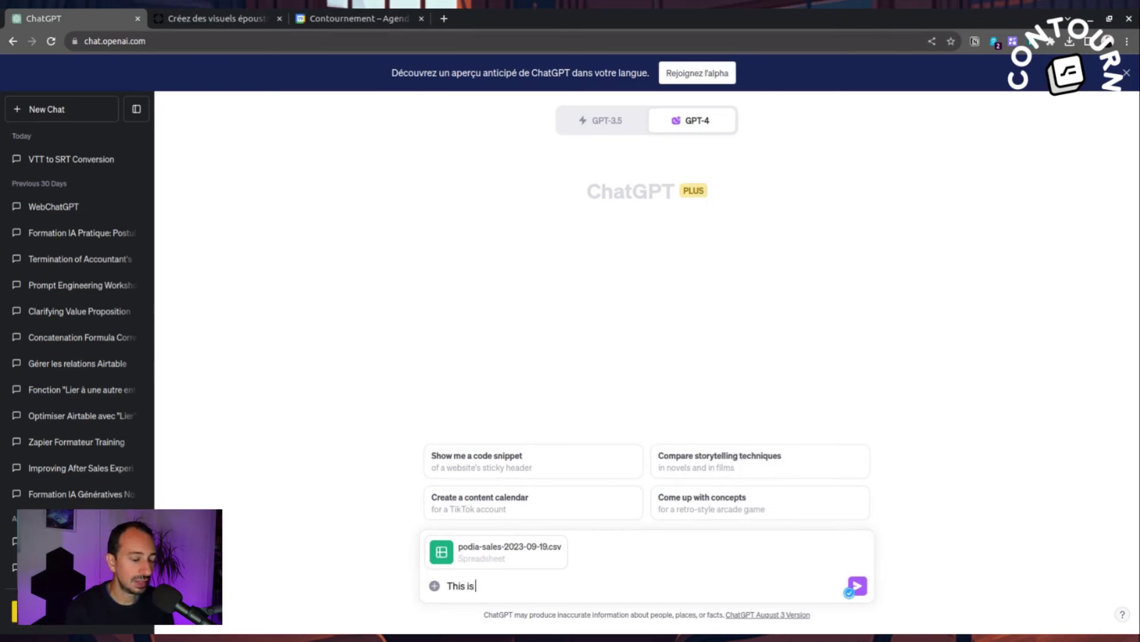
pyautogui.write(' a file c')
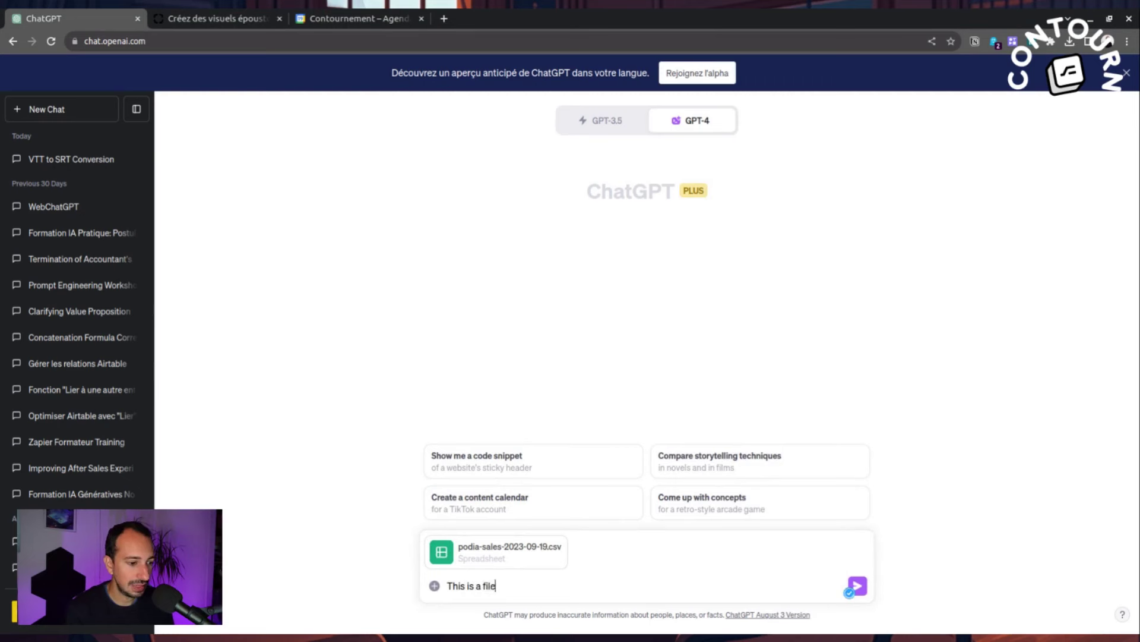
pyautogui.press('BackSpace')
pyautogui.press('BackSpace')
pyautogui.press('BackSpace')
pyautogui.press('BackSpace')
pyautogui.press('BackSpace')
pyautogui.press('BackSpace')
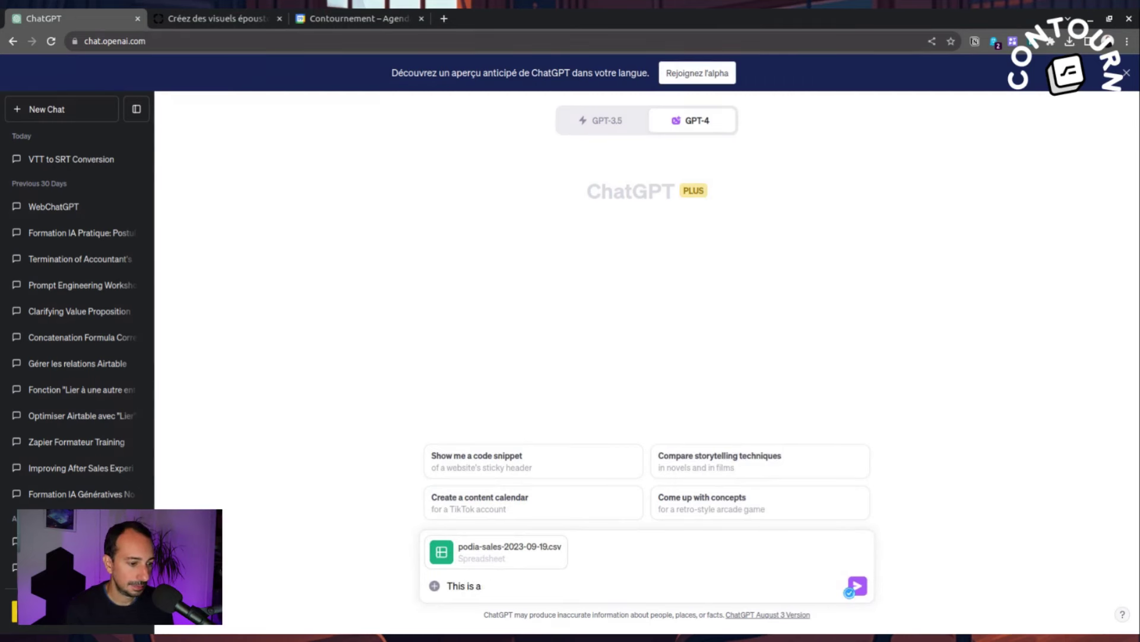
pyautogui.write('n export of our sales on')
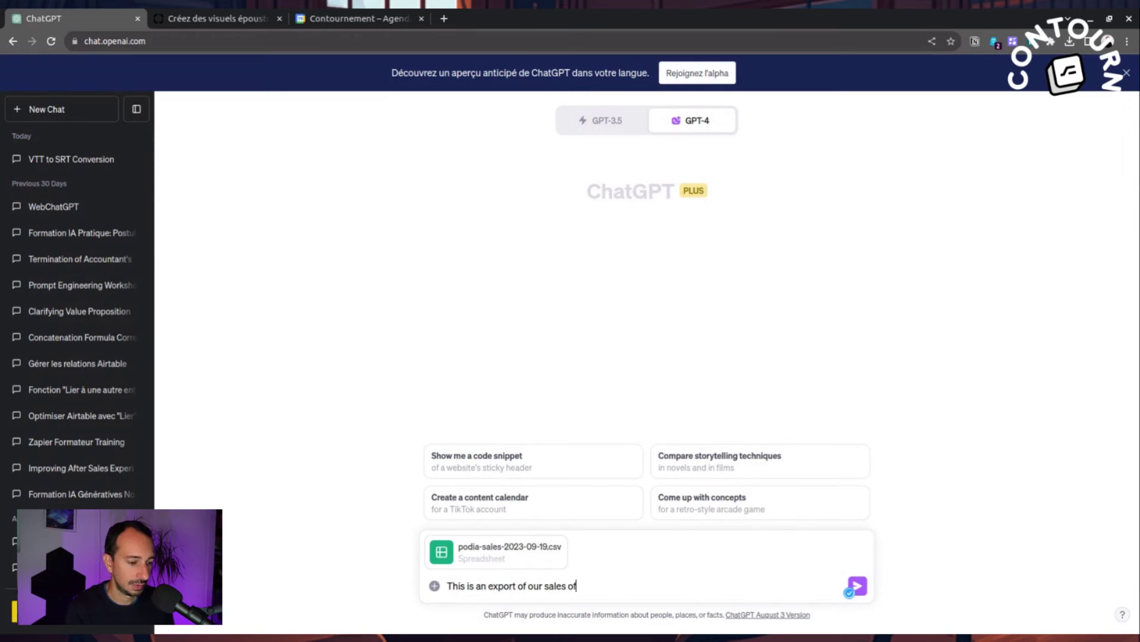
pyautogui.write(' online ')
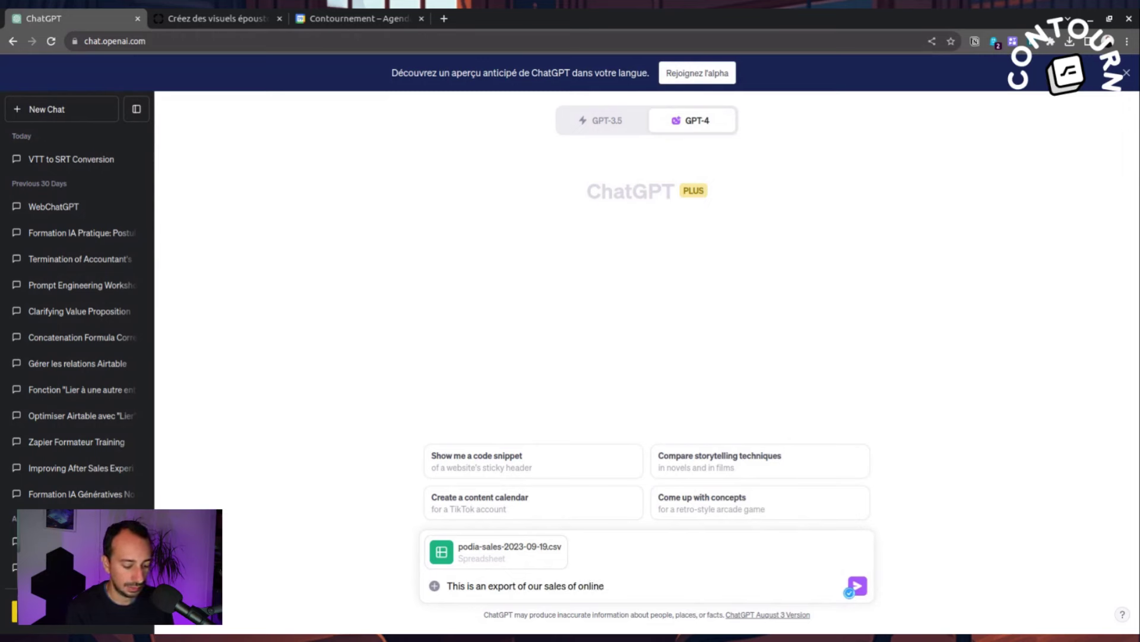
pyautogui.write('courses.')
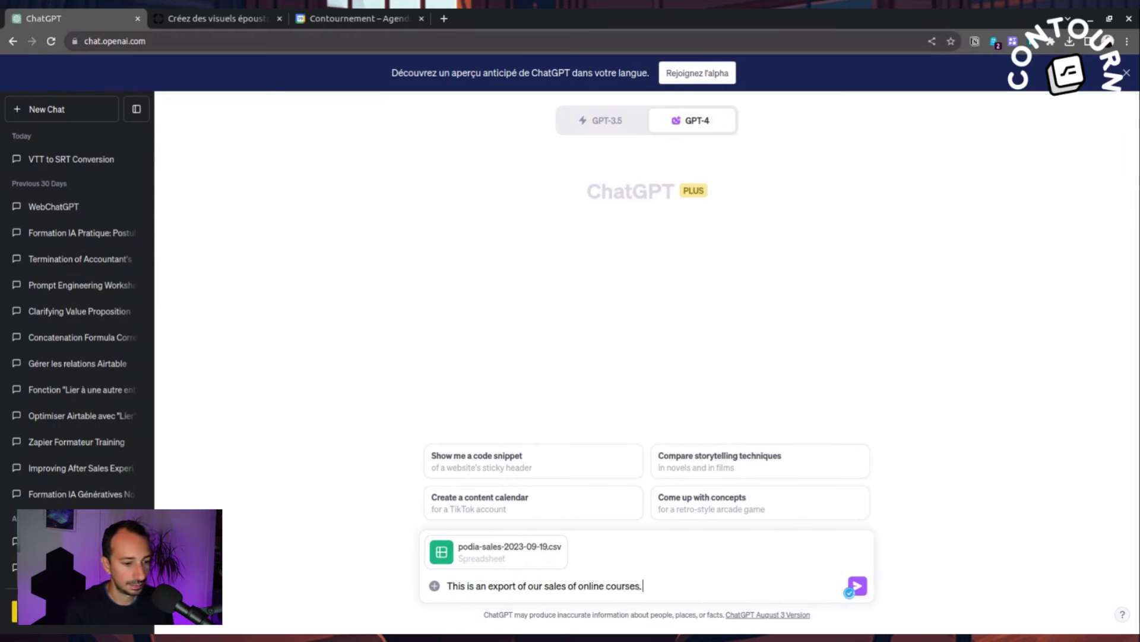
# Add the question "Can you give me interesting data analysis?" to the message and send it with the spreadsheet.
pyautogui.write(' Can you give')
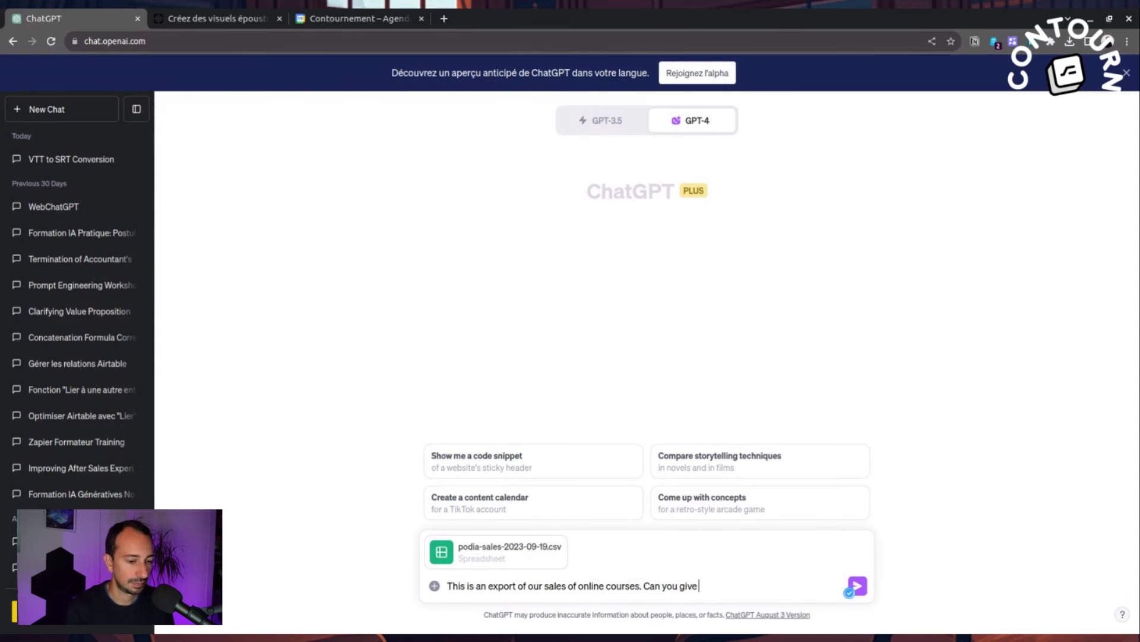
pyautogui.write(' me interesting')
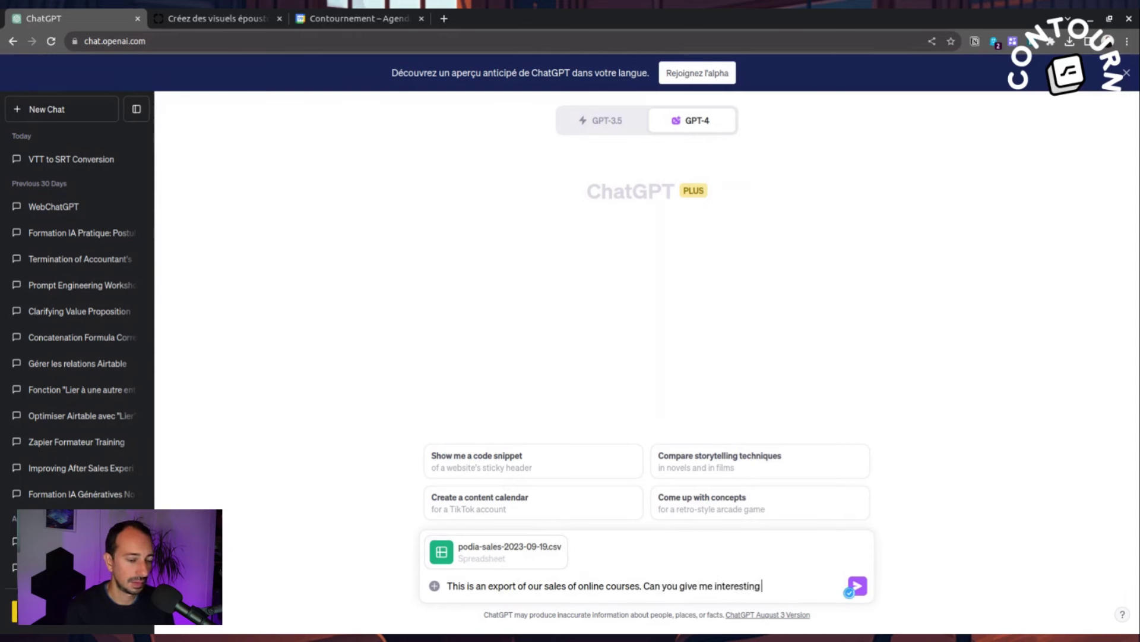
pyautogui.write(' dat')
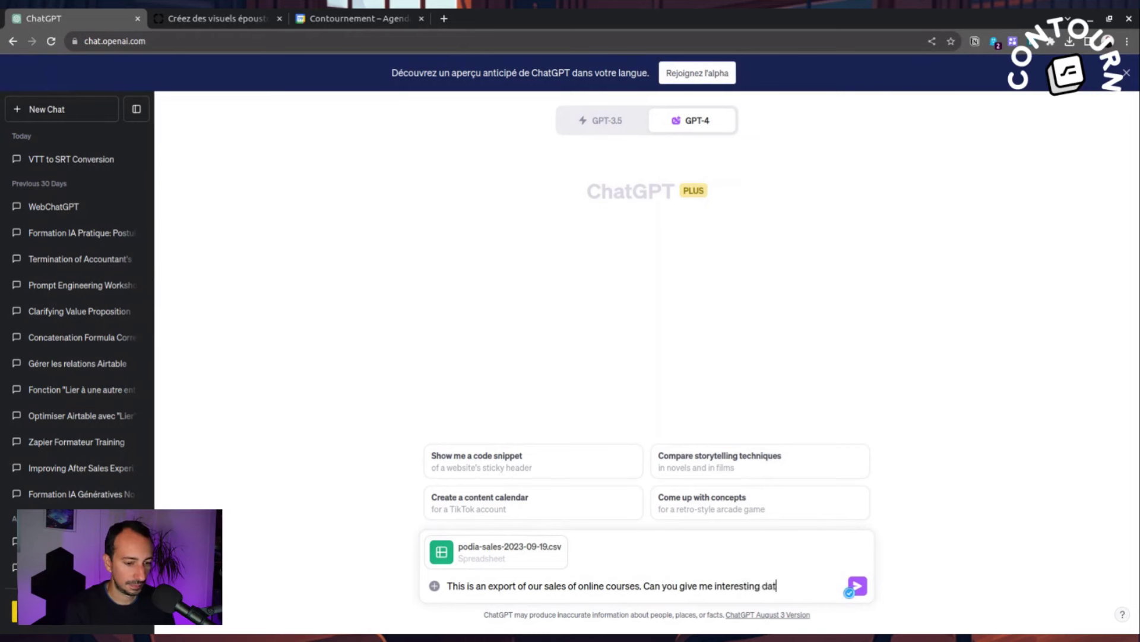
pyautogui.write('a anlalysis')
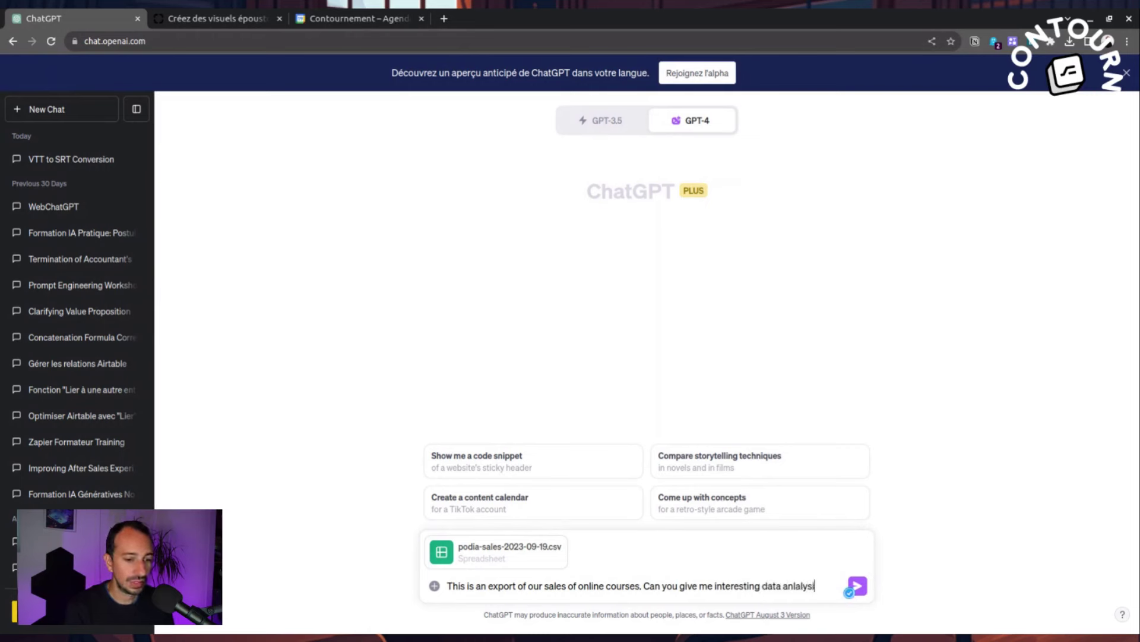
pyautogui.press('Left')
pyautogui.press('Left')
pyautogui.press('Left')
pyautogui.press('Left')
pyautogui.press('Left')
pyautogui.press('BackSpace')
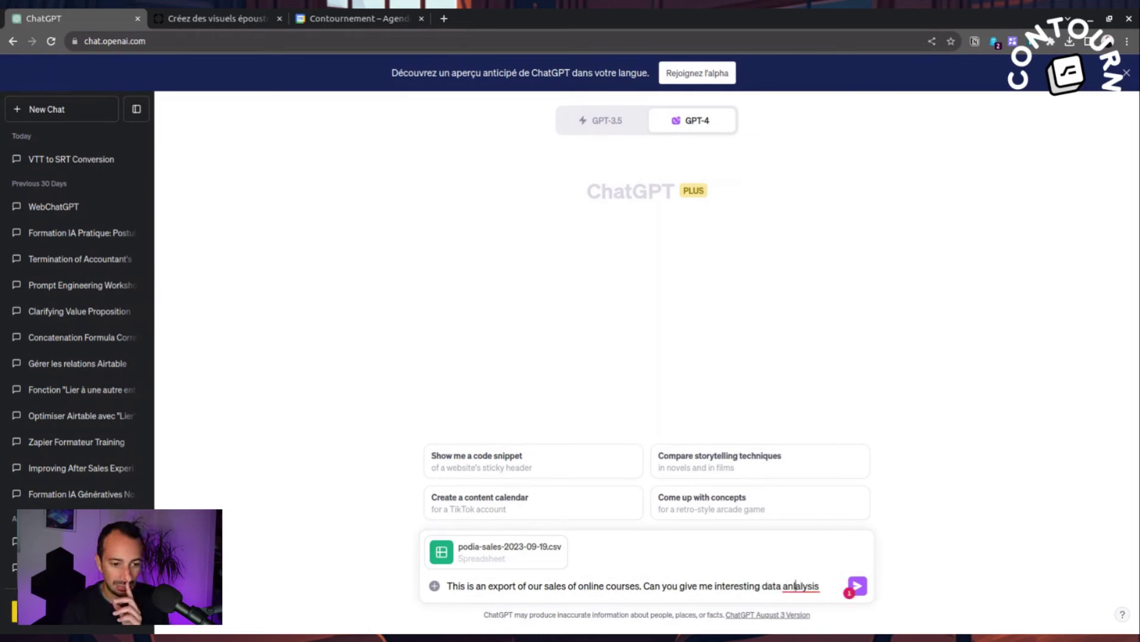
pyautogui.press('BackSpace')
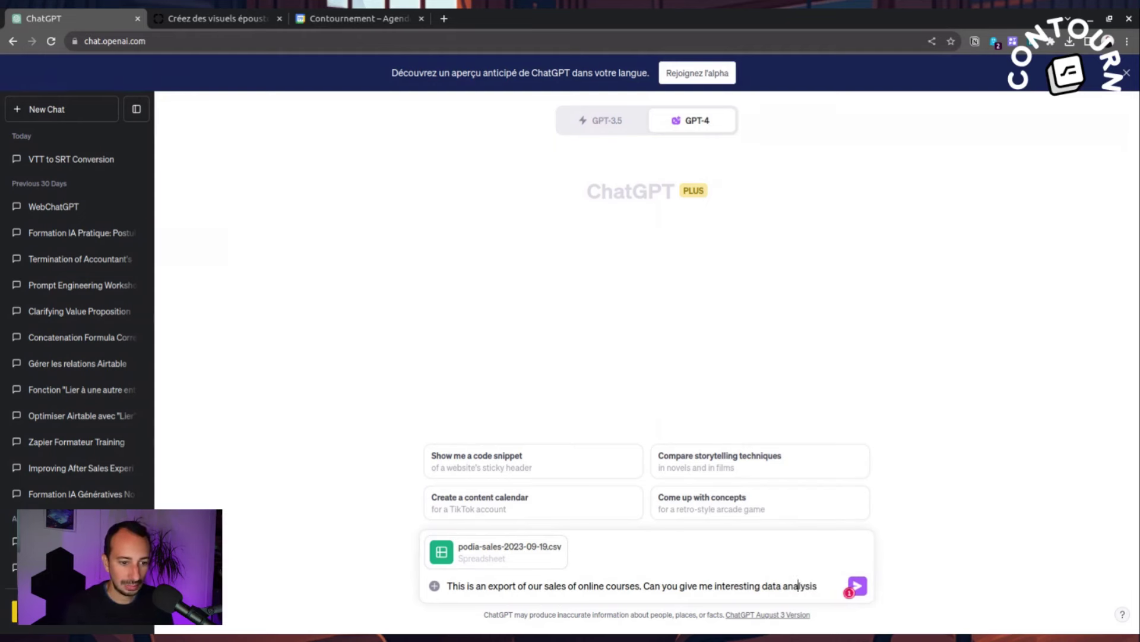
pyautogui.click(805, 586)
pyautogui.click(819, 586)
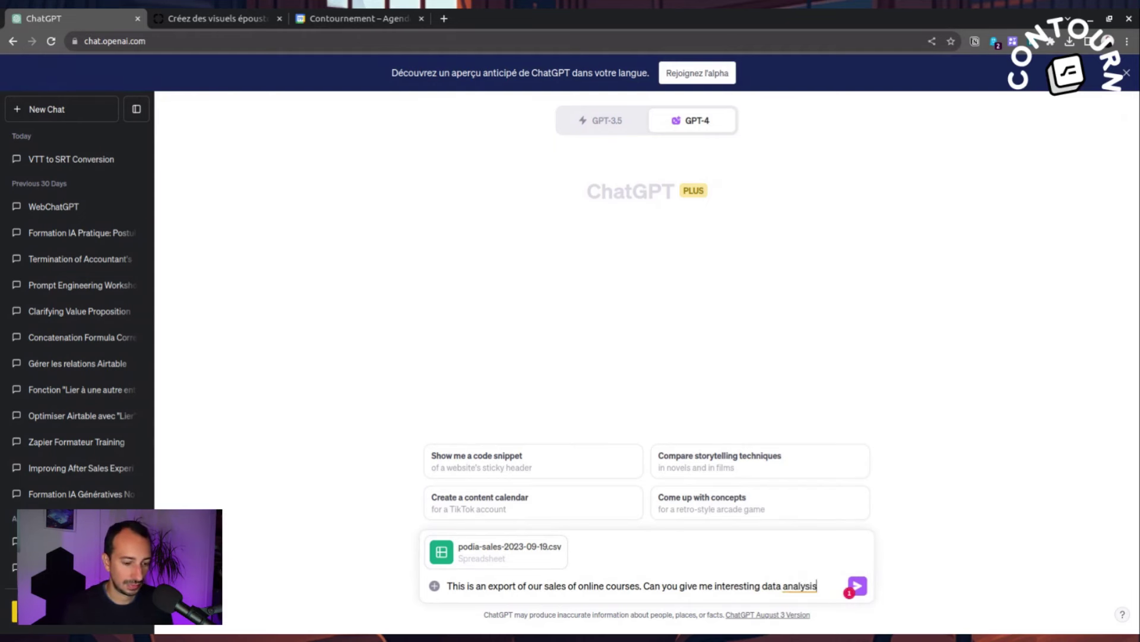
pyautogui.write('?')
pyautogui.press('Return')
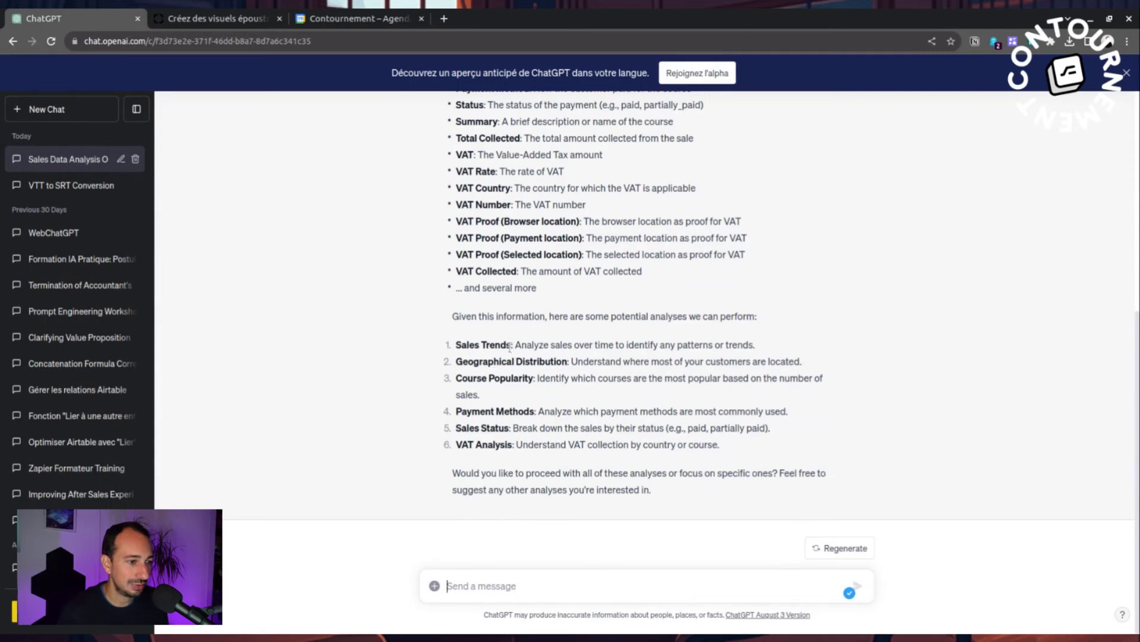
# Copy "Sales Trends" from the list of potential analyses and send it as the reply.
pyautogui.moveTo(511, 344); pyautogui.dragTo(454, 345)
pyautogui.hotkey('ctrl', 'c')
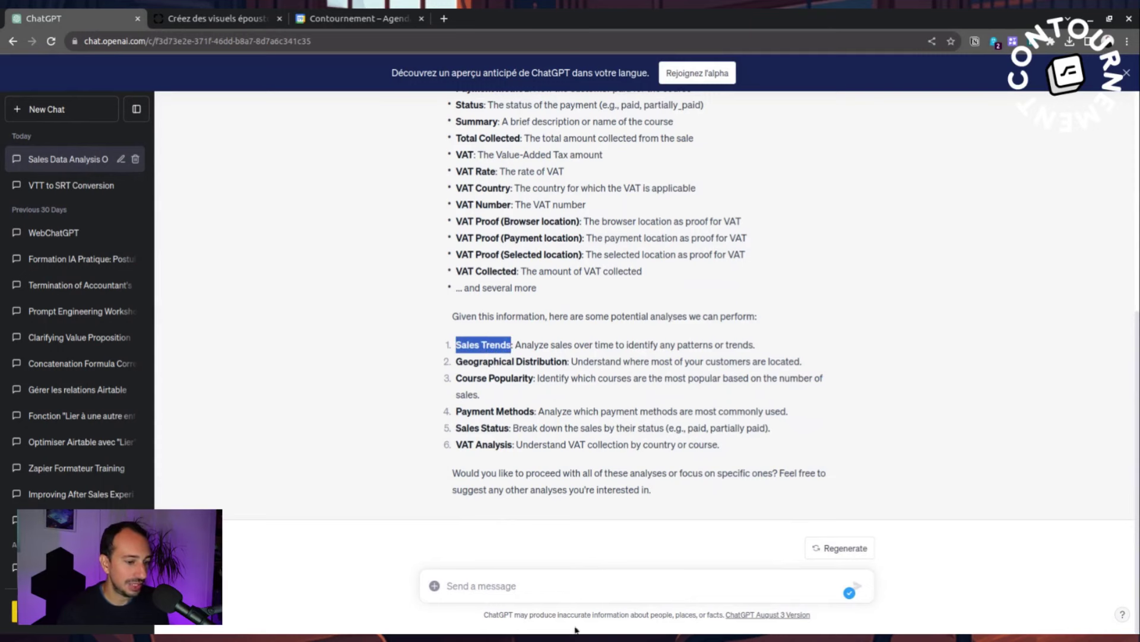
pyautogui.click(558, 588)
pyautogui.hotkey('ctrl', 'v')
pyautogui.press('Return')
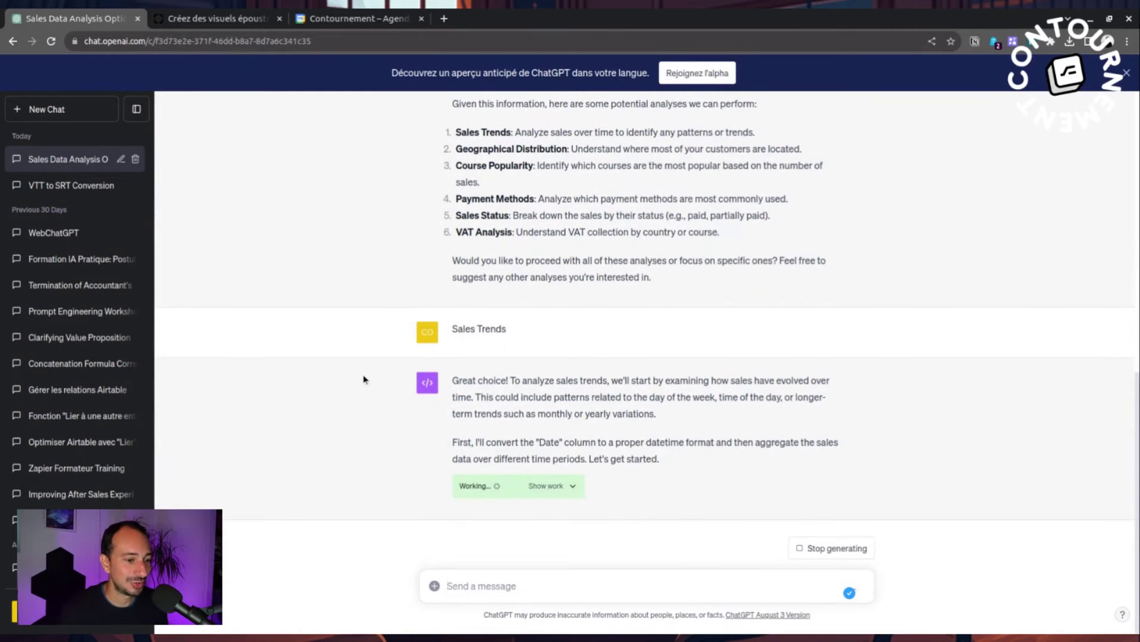
# Examine the list of potential analyses, including Course Popularity, and the progress of the Sales Trends answer.
pyautogui.scroll(3, 363, 379)
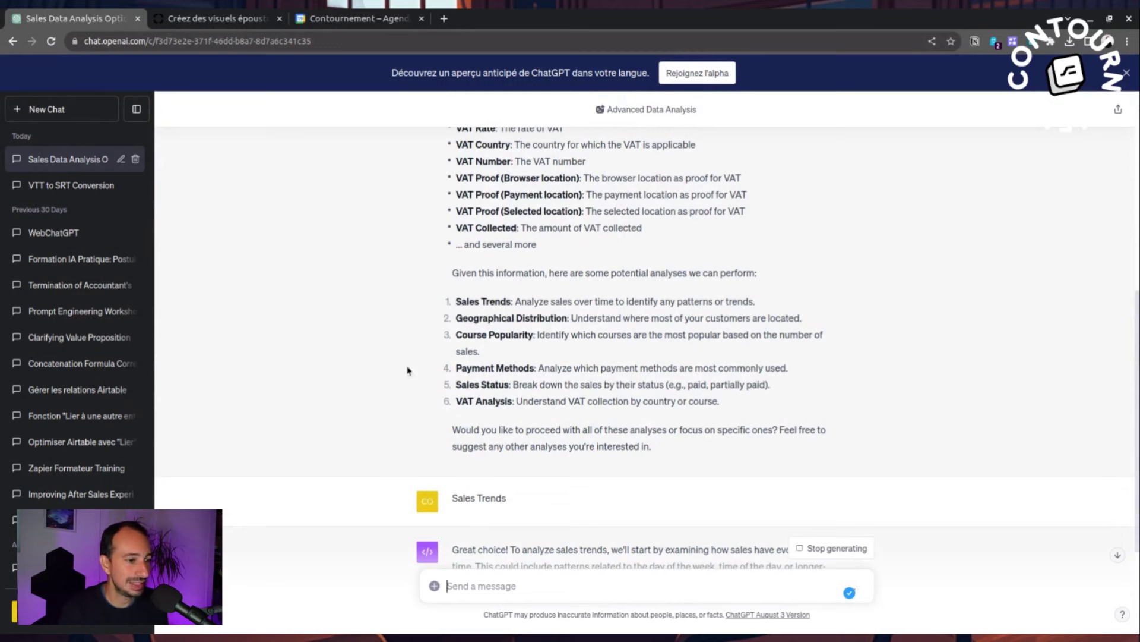
pyautogui.moveTo(409, 299); pyautogui.dragTo(676, 403)
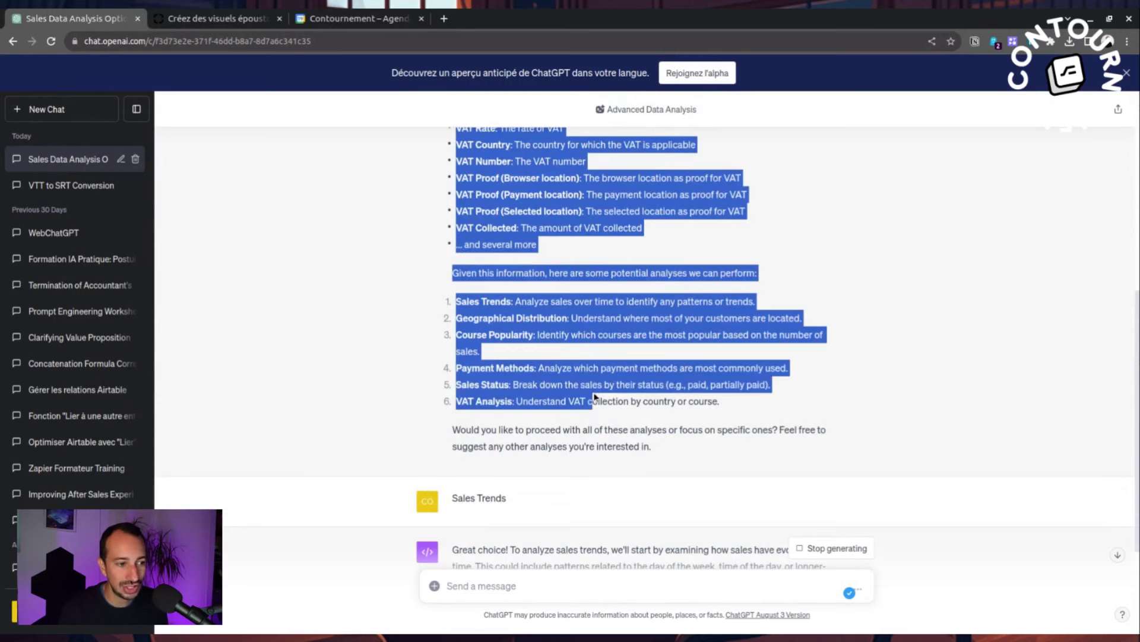
pyautogui.click(676, 404)
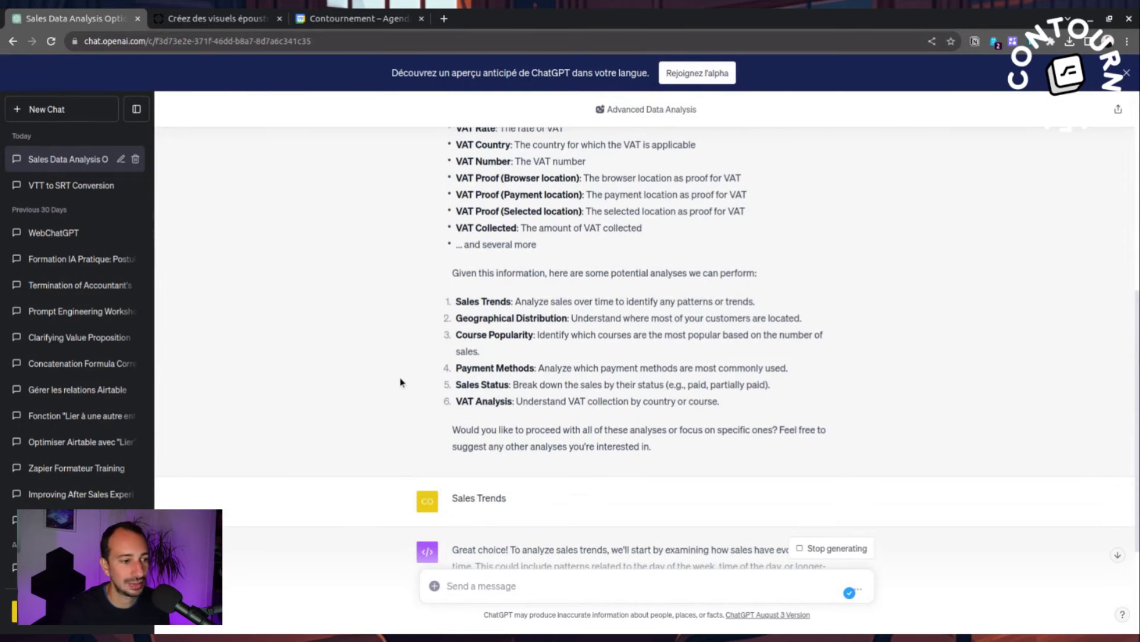
pyautogui.scroll(-1, 435, 365)
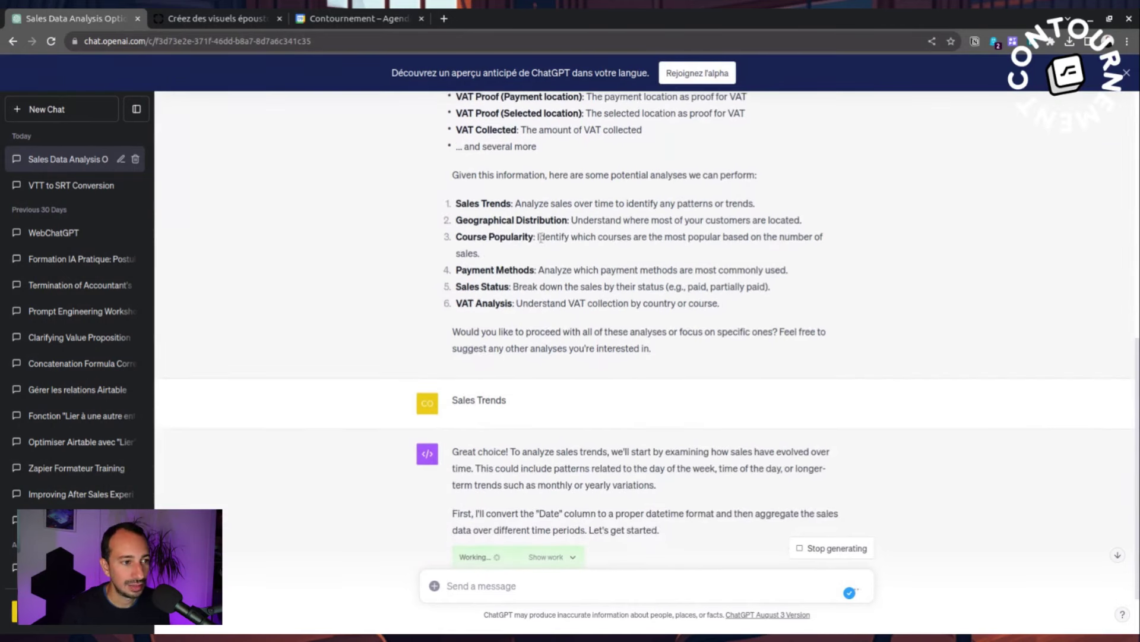
pyautogui.moveTo(537, 236); pyautogui.dragTo(460, 234)
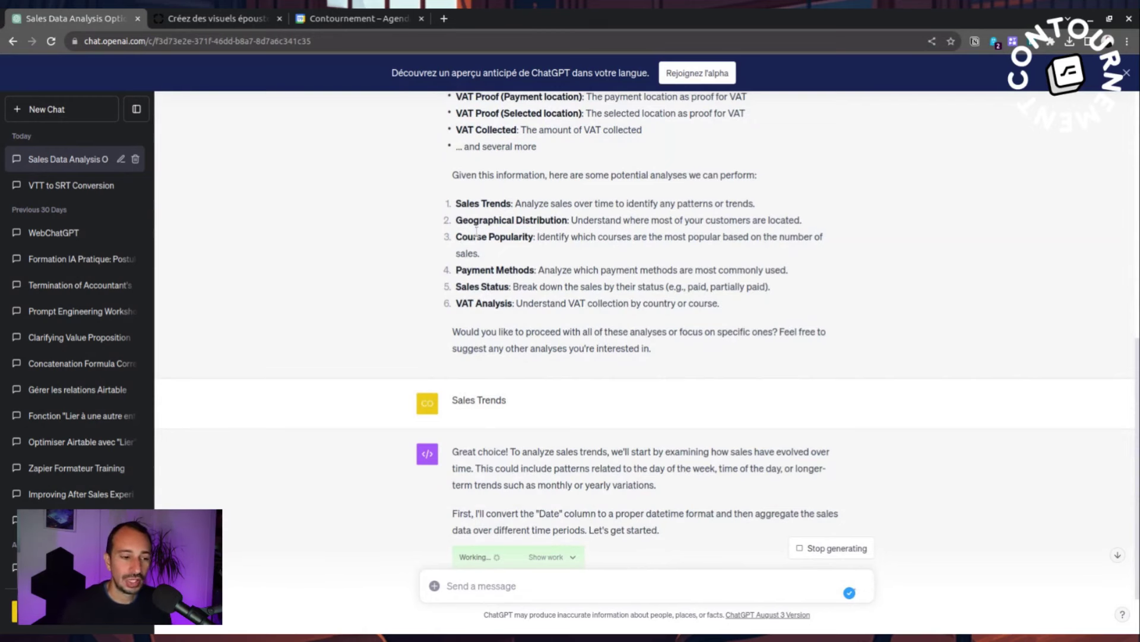
pyautogui.scroll(-2, 458, 285)
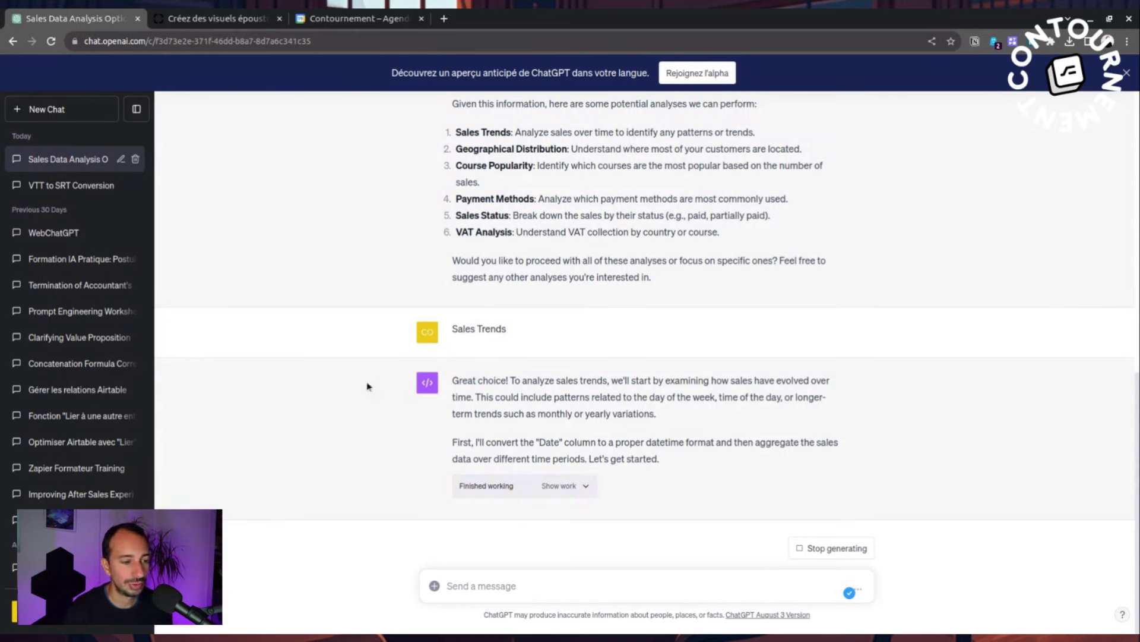
# Expand the work behind the Sales Trends answer, examine its Python code from the matplotlib import through the plotting section, and collapse it again.
pyautogui.click(585, 487)
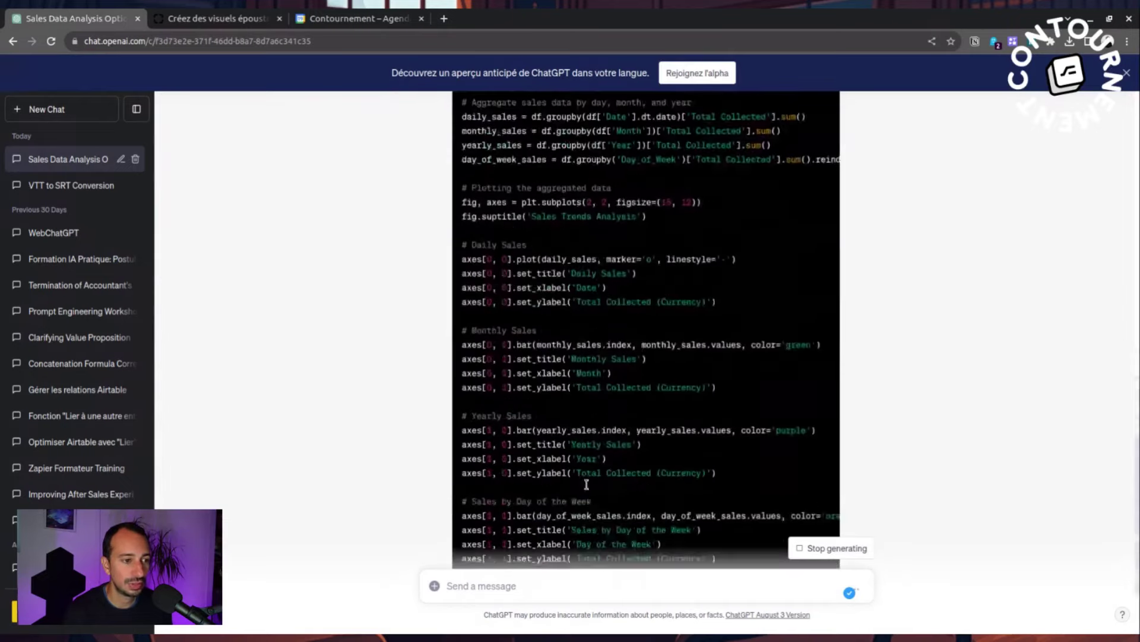
pyautogui.scroll(5, 451, 273)
pyautogui.scroll(1, 653, 252)
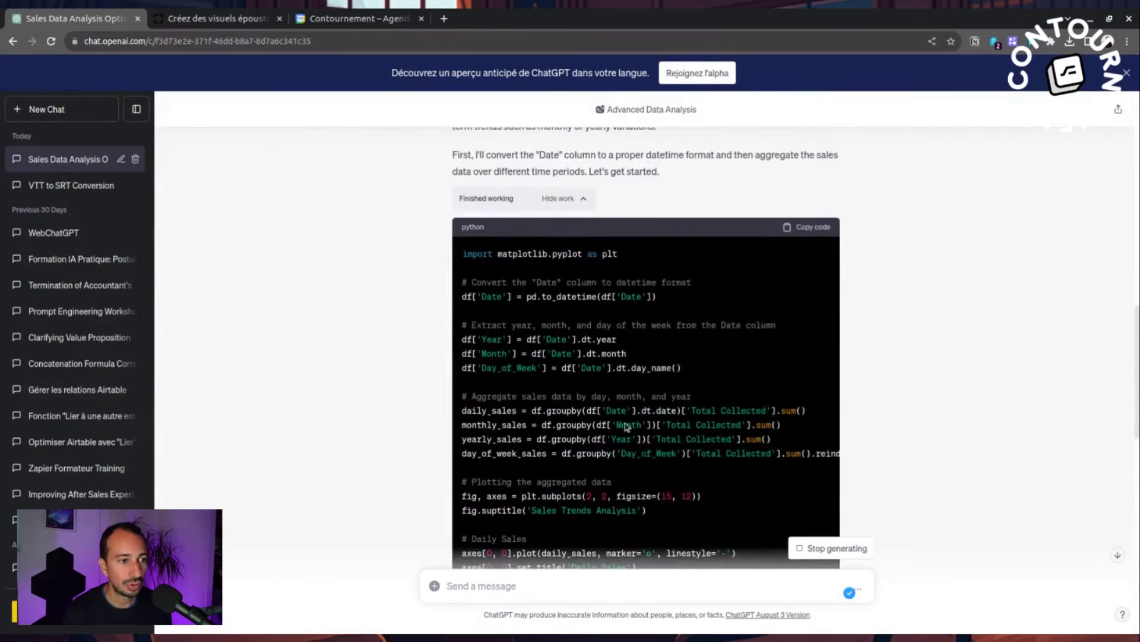
pyautogui.scroll(-9, 738, 390)
pyautogui.scroll(5, 742, 398)
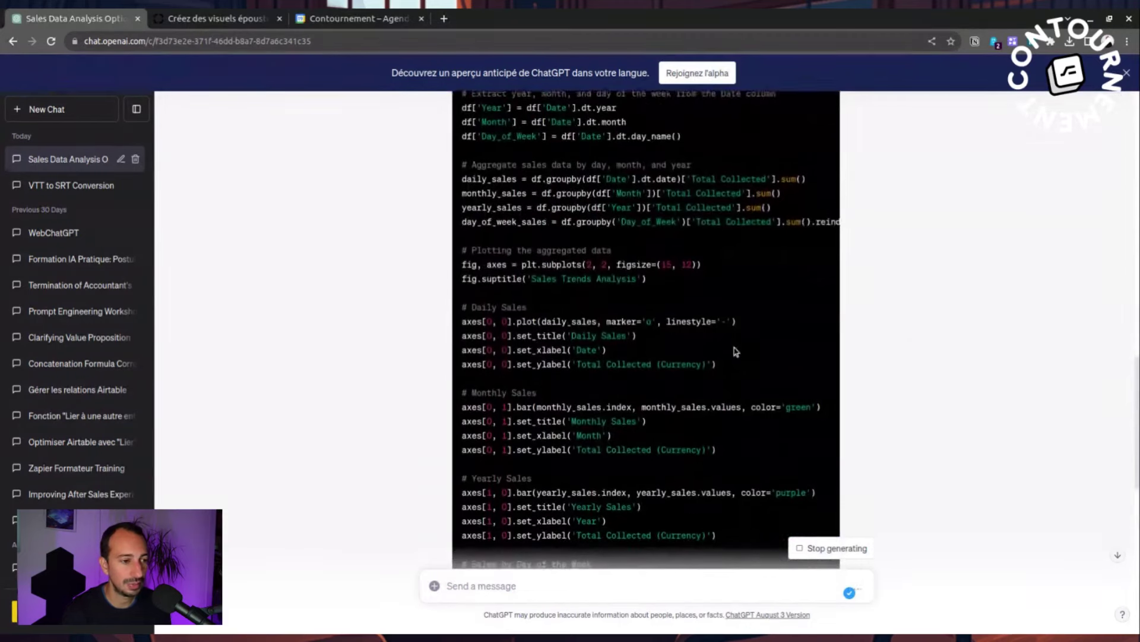
pyautogui.scroll(5, 737, 351)
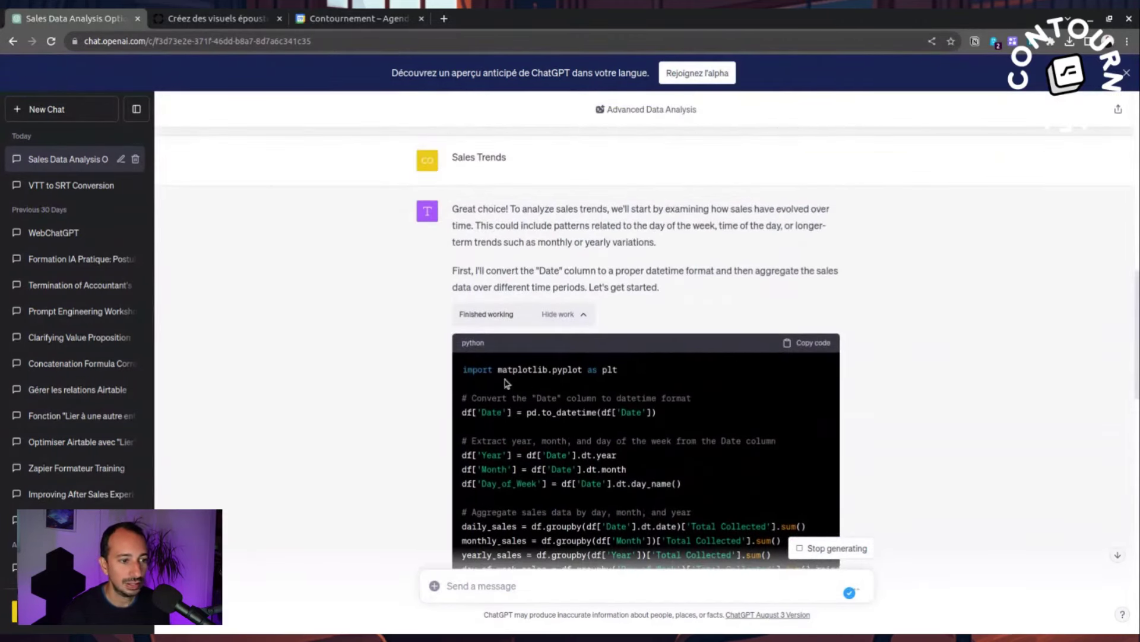
pyautogui.moveTo(465, 369); pyautogui.dragTo(627, 380)
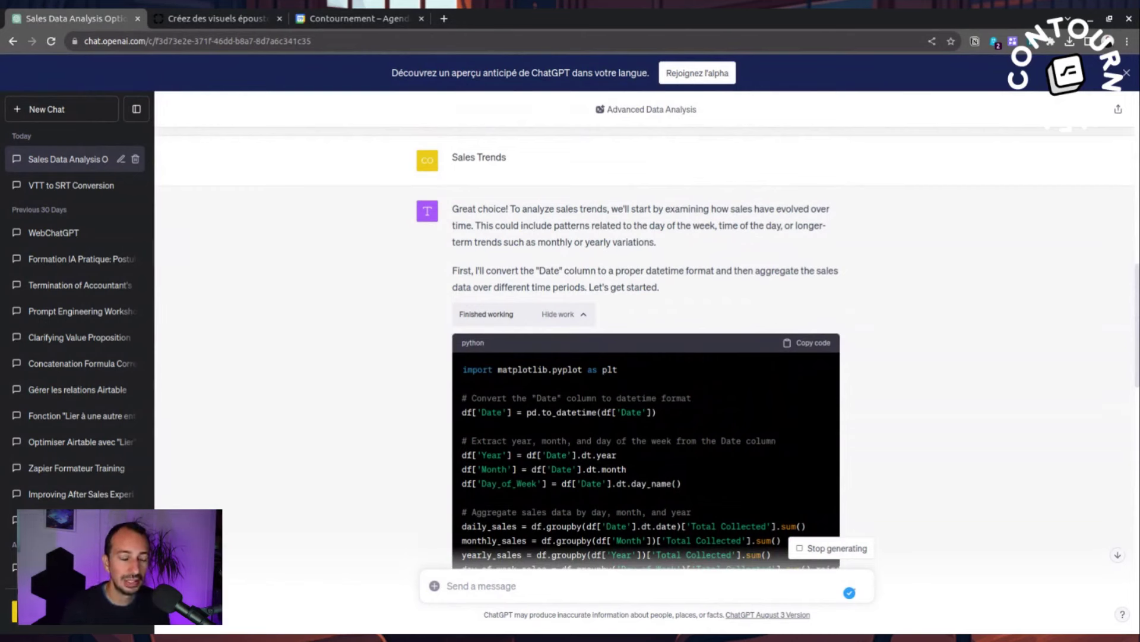
pyautogui.click(587, 315)
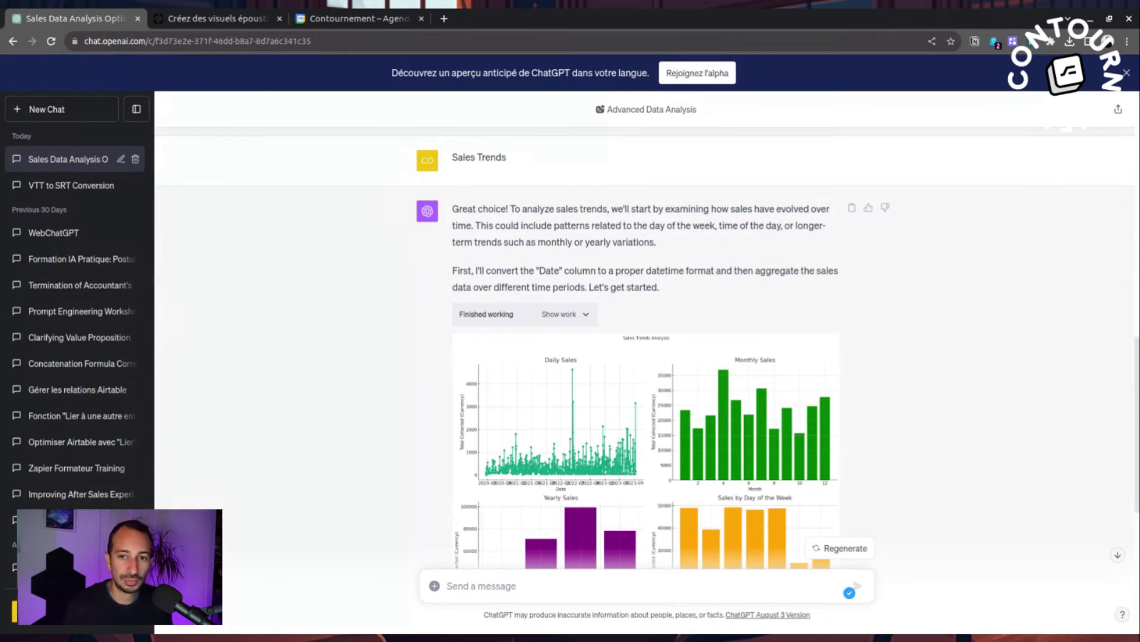
# Examine the four sales trend charts and their written breakdown, and revisit Course Popularity in the list of potential analyses.
pyautogui.scroll(-3, 552, 310)
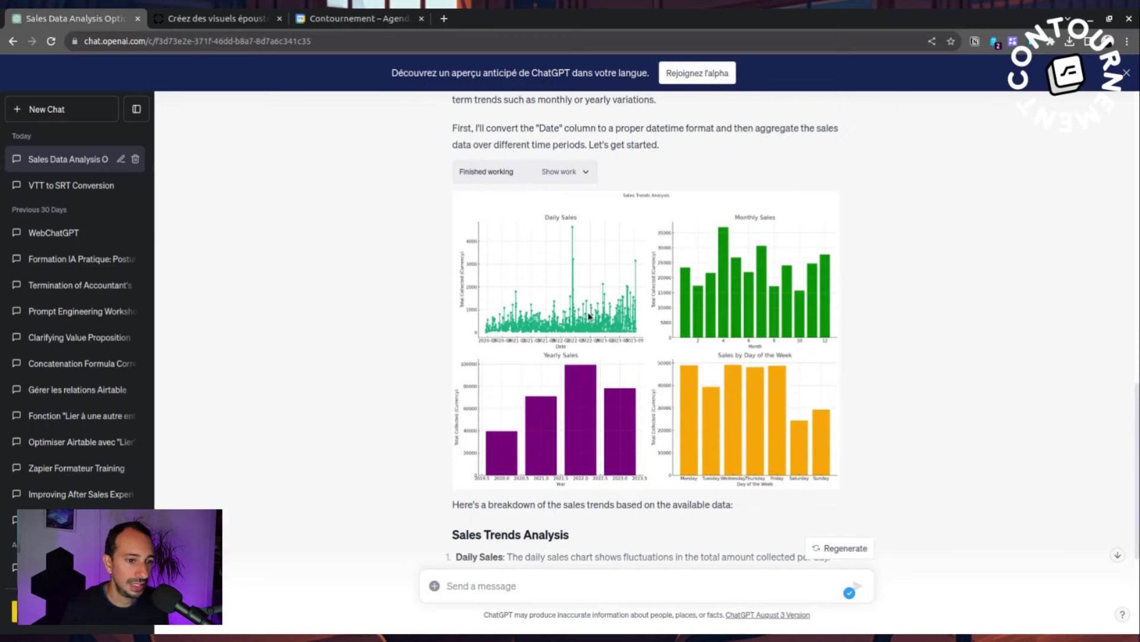
pyautogui.scroll(-4, 589, 316)
pyautogui.scroll(4, 713, 405)
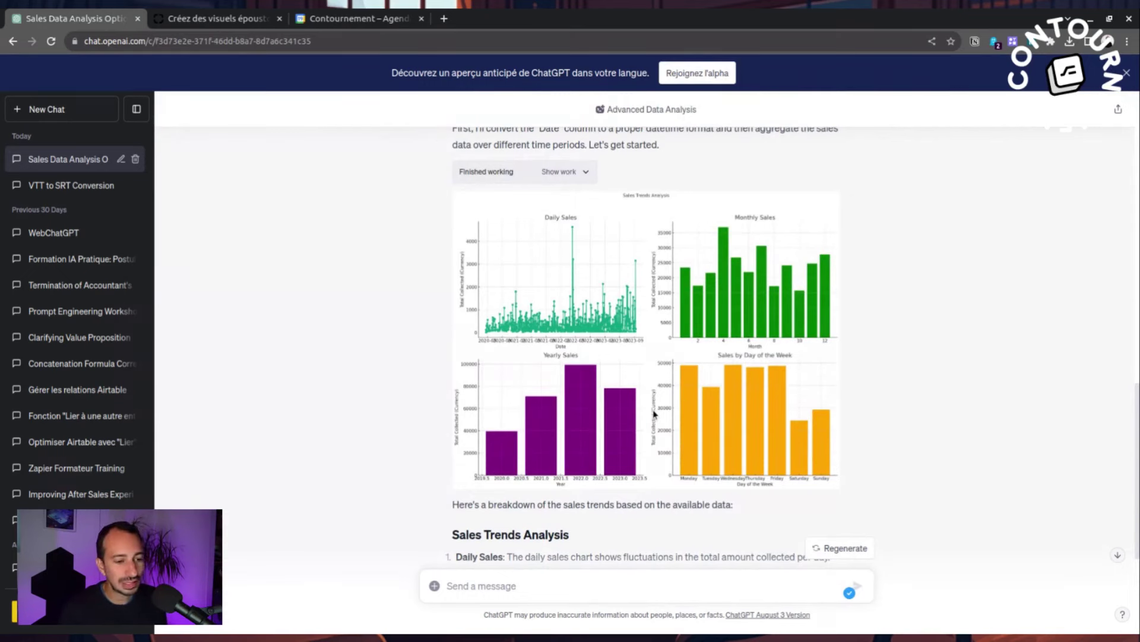
pyautogui.scroll(-4, 654, 414)
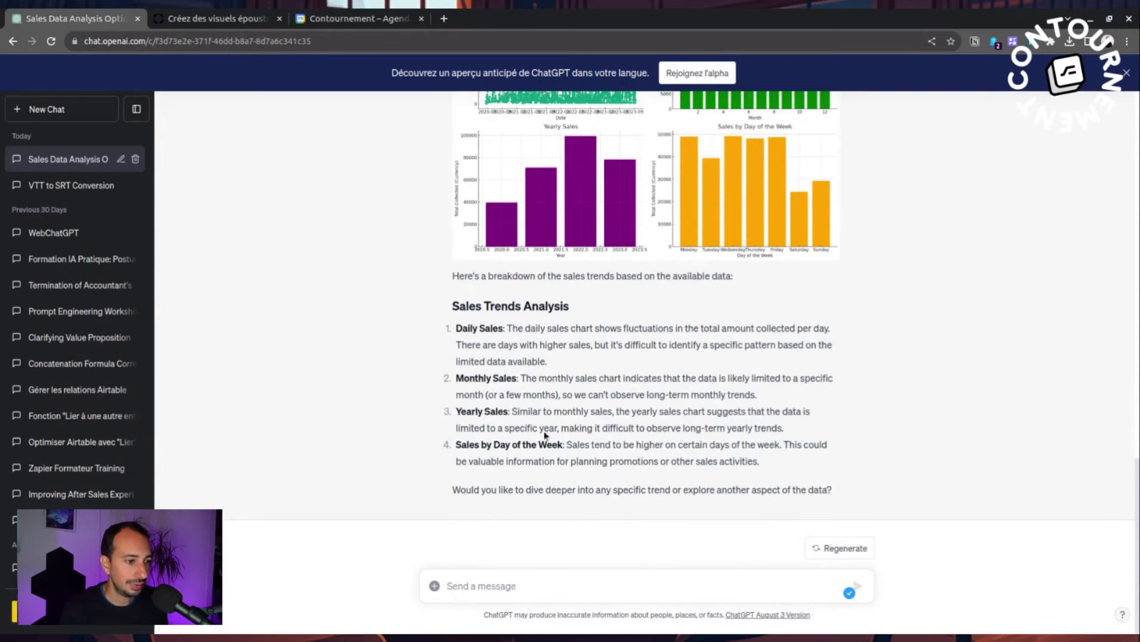
pyautogui.scroll(10, 545, 436)
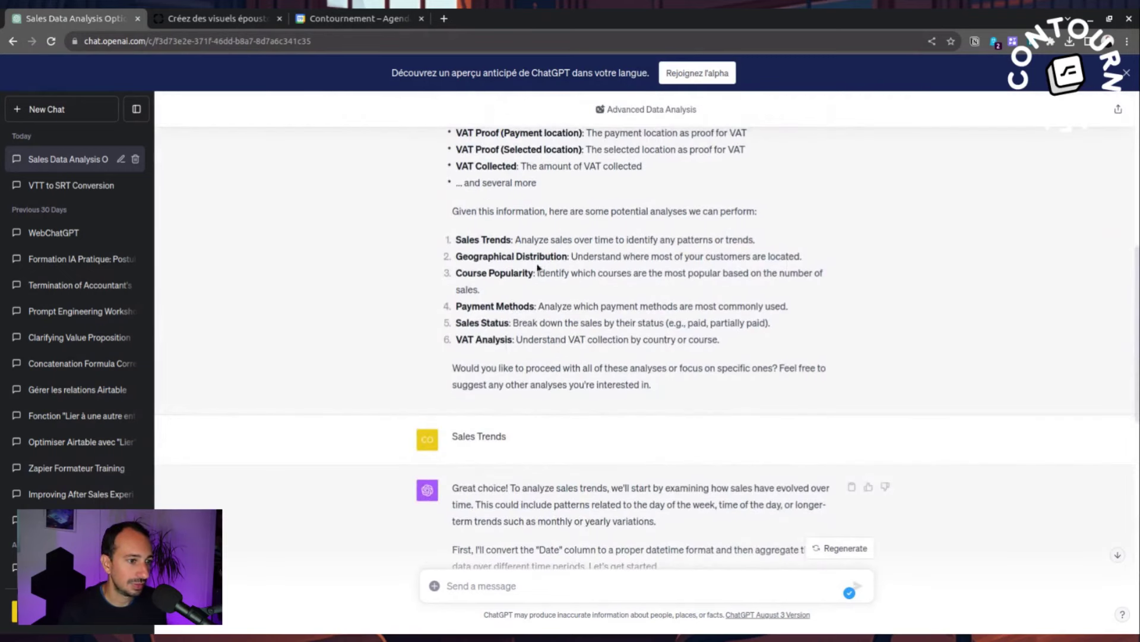
pyautogui.moveTo(534, 272); pyautogui.dragTo(457, 273)
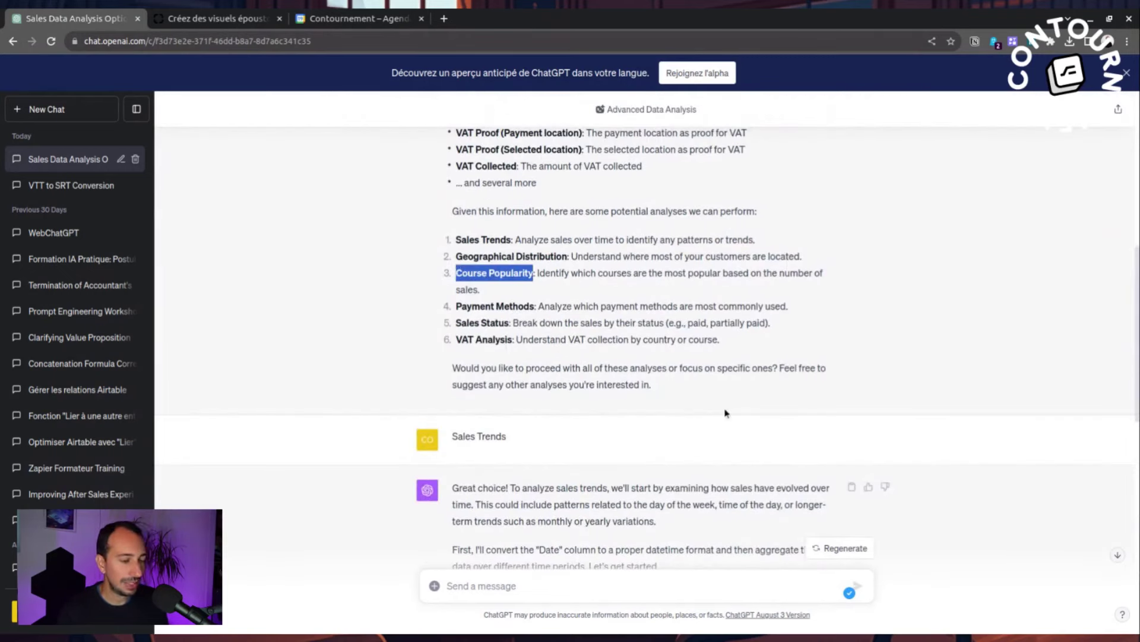
# Send the follow-up question "Do you have suggestions to improve our sales?" in the sales analysis chat.
pyautogui.scroll(-10, 725, 412)
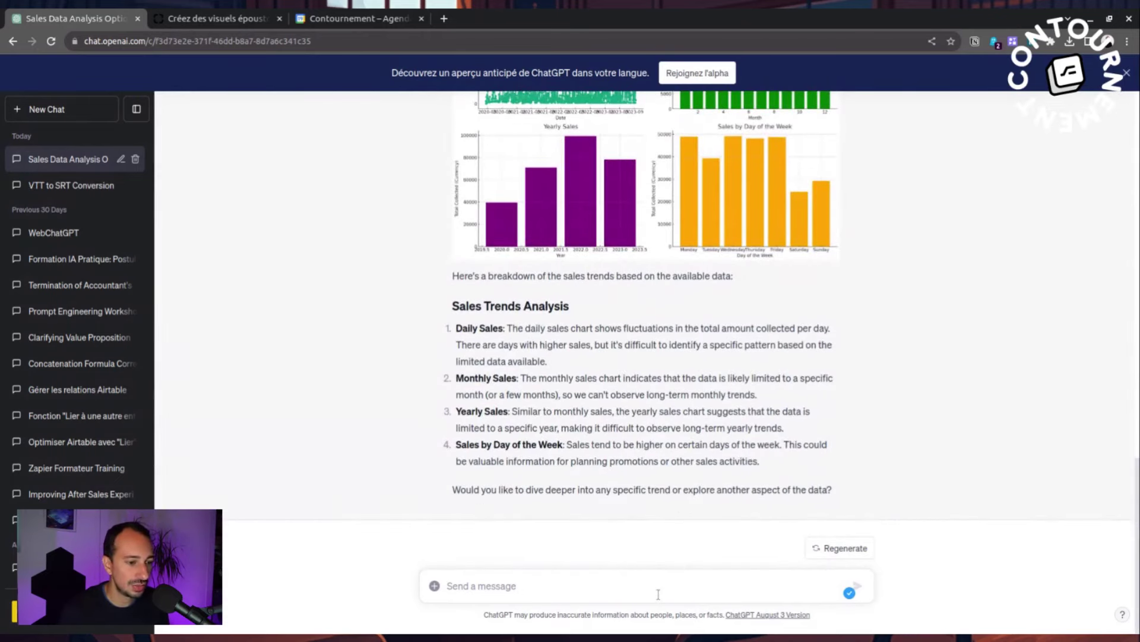
pyautogui.write('Can')
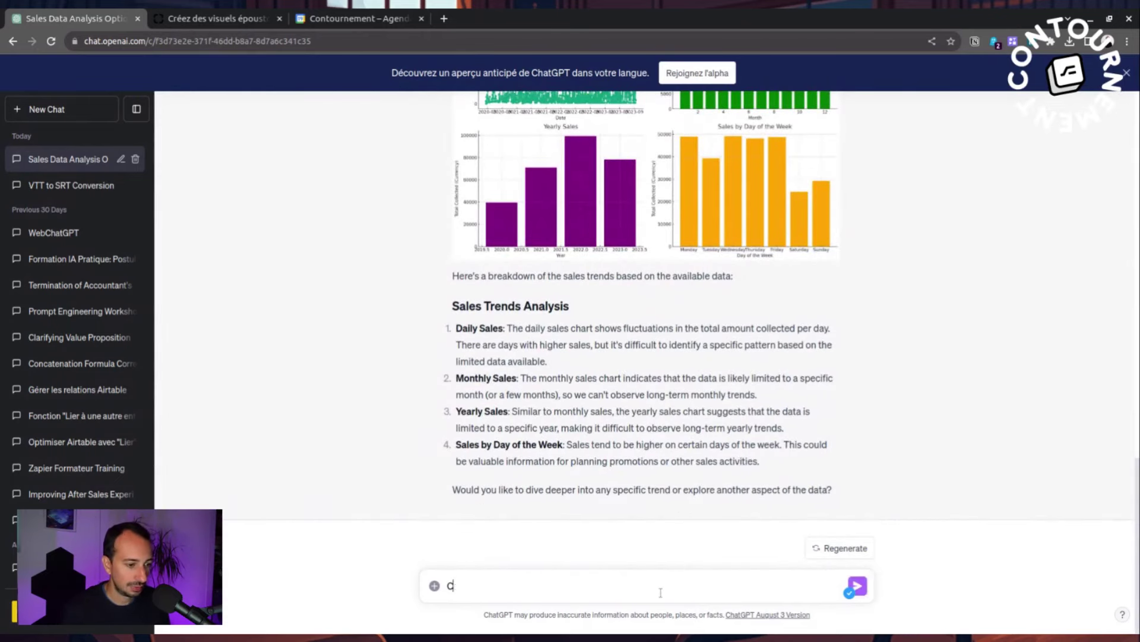
pyautogui.press('BackSpace')
pyautogui.write('Do you have')
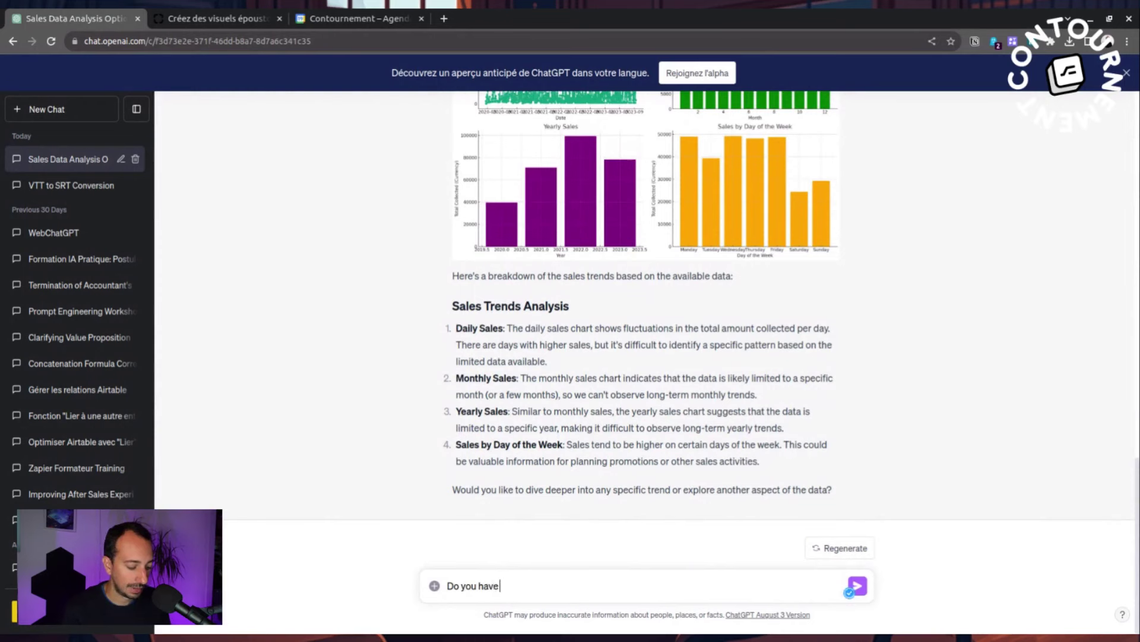
pyautogui.write(' suggestions to i')
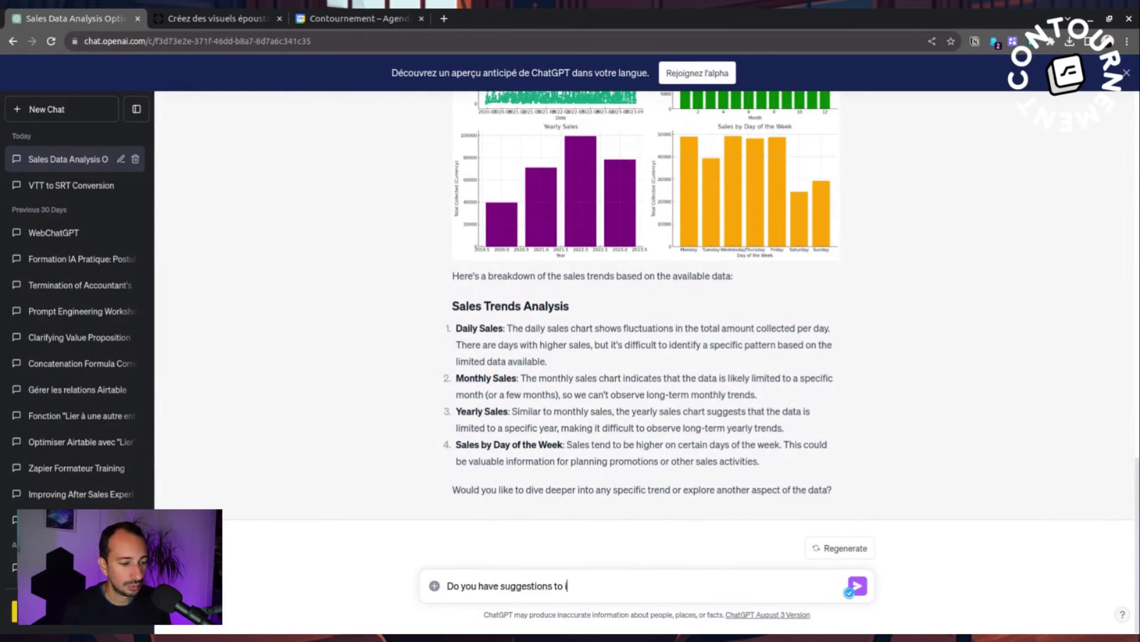
pyautogui.write('mprove ou')
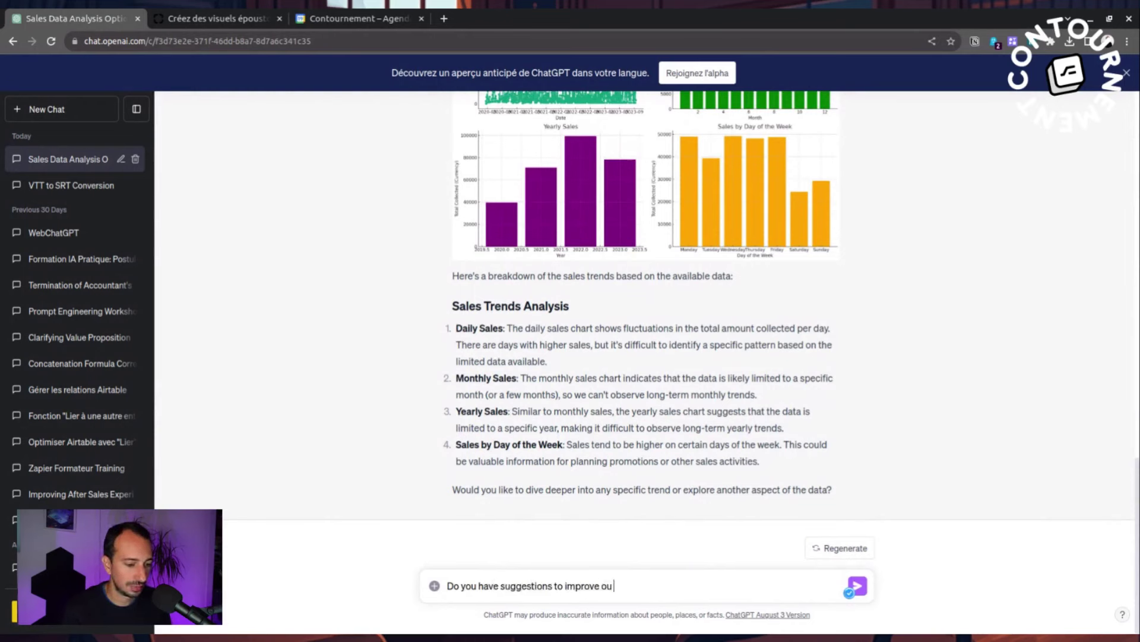
pyautogui.press('BackSpace')
pyautogui.write('our sales?')
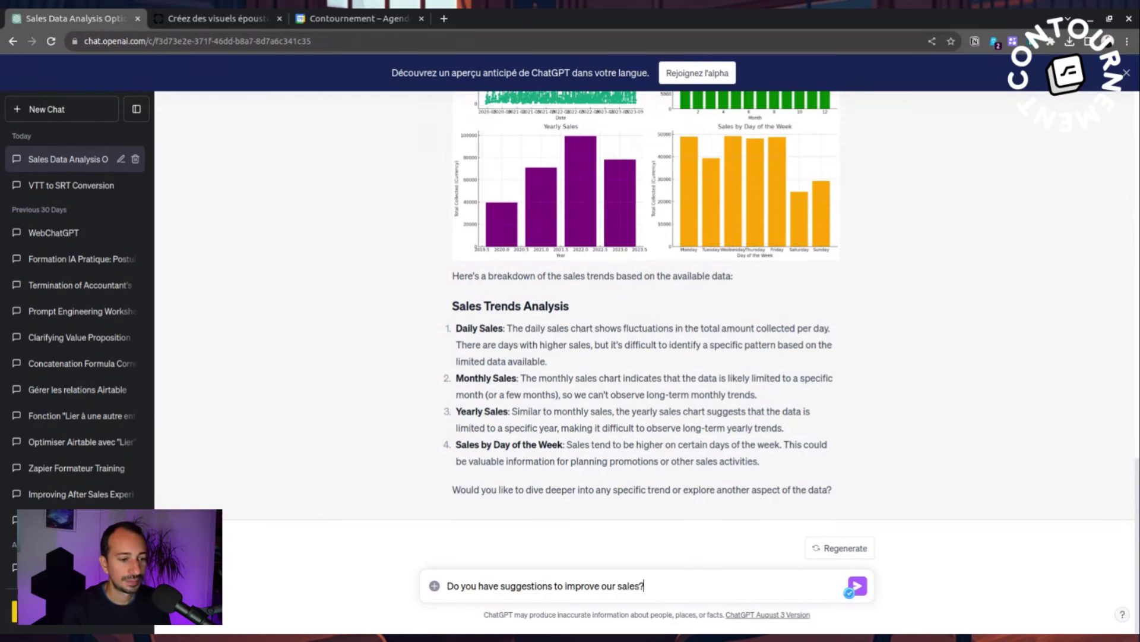
pyautogui.press('Return')
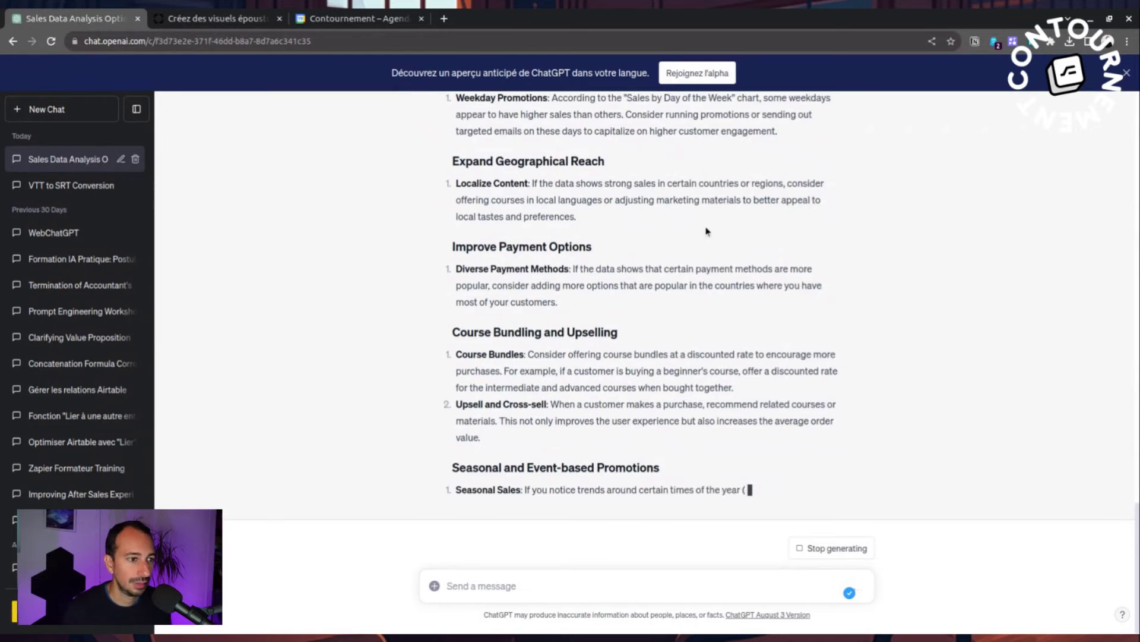
# Review the sales improvement suggestions, copy "Weekday Promotions" from them and send it as the reply.
pyautogui.scroll(2, 592, 336)
pyautogui.scroll(4, 588, 321)
pyautogui.scroll(-6, 576, 286)
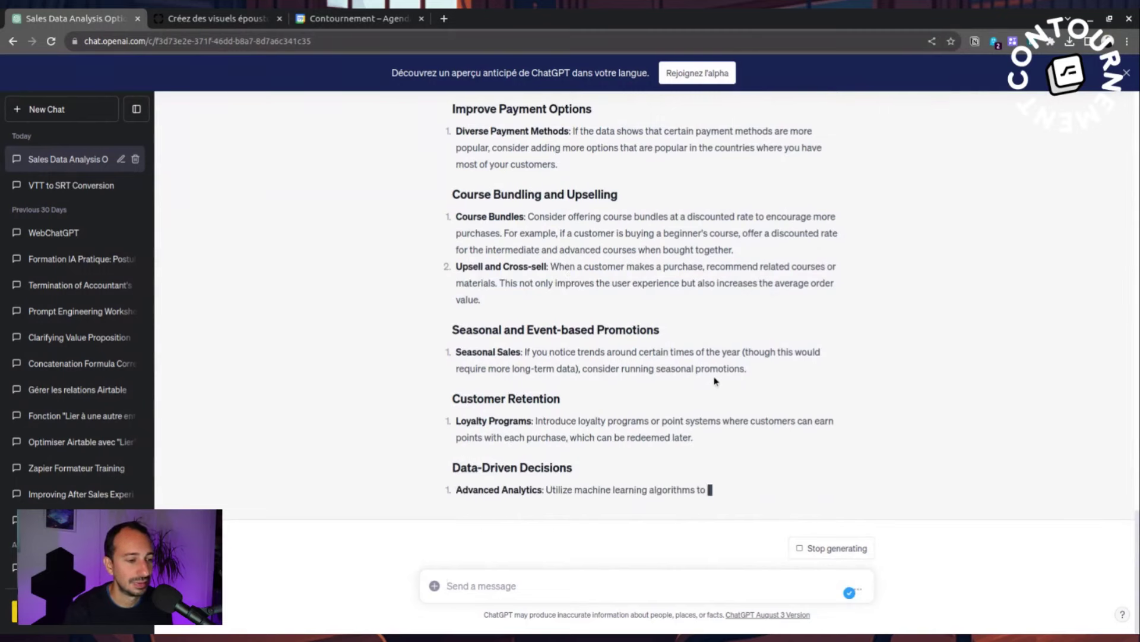
pyautogui.scroll(3, 705, 389)
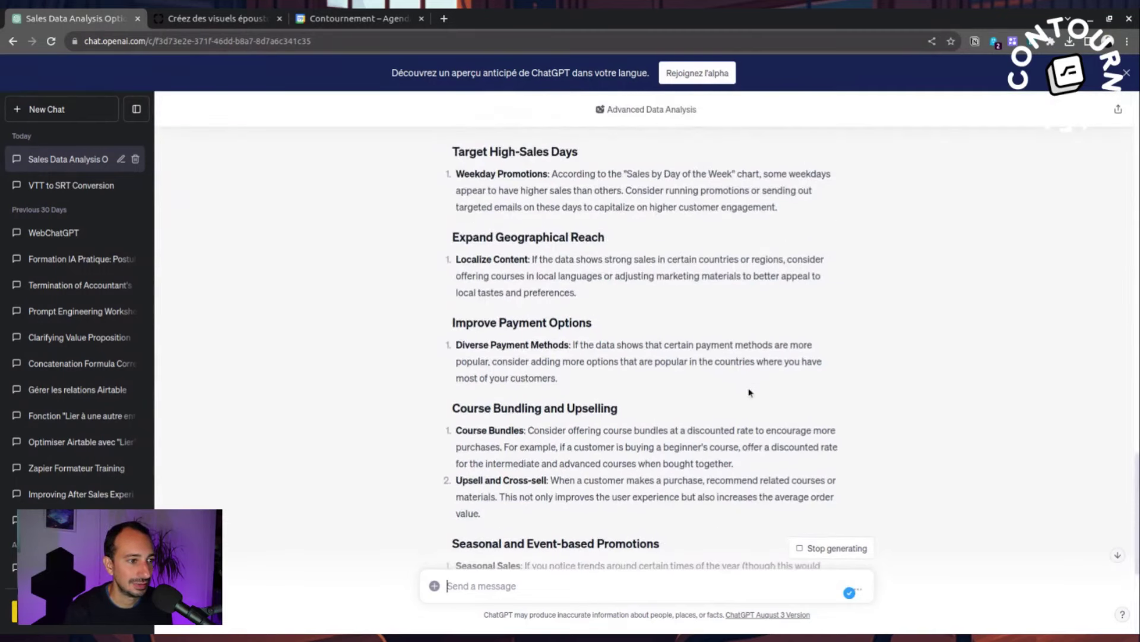
pyautogui.scroll(-4, 782, 396)
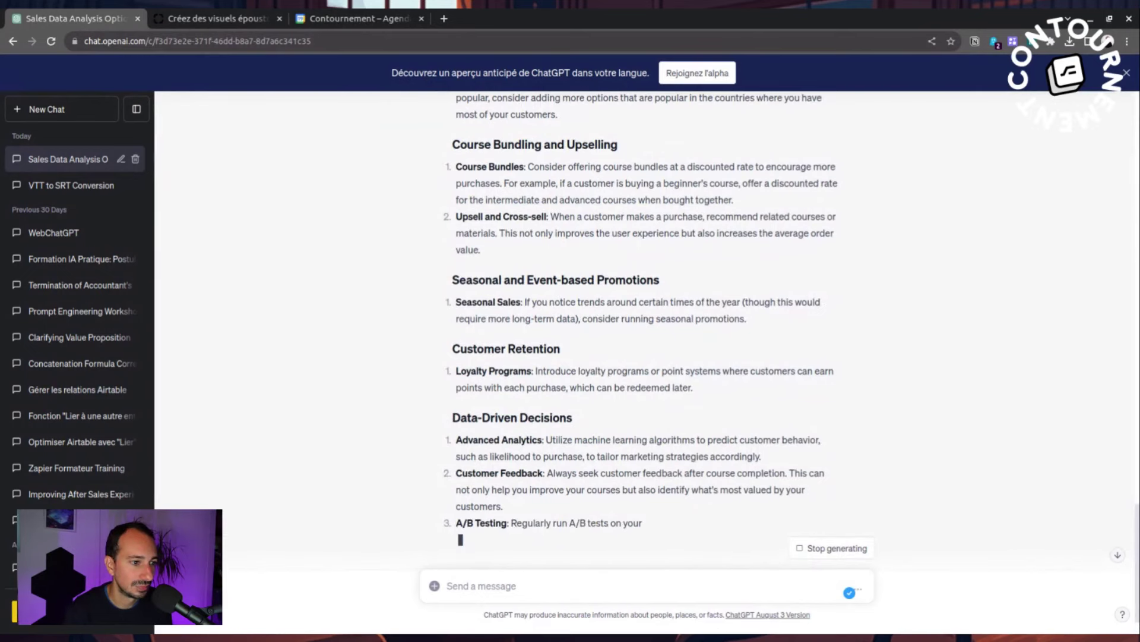
pyautogui.scroll(-2, 400, 337)
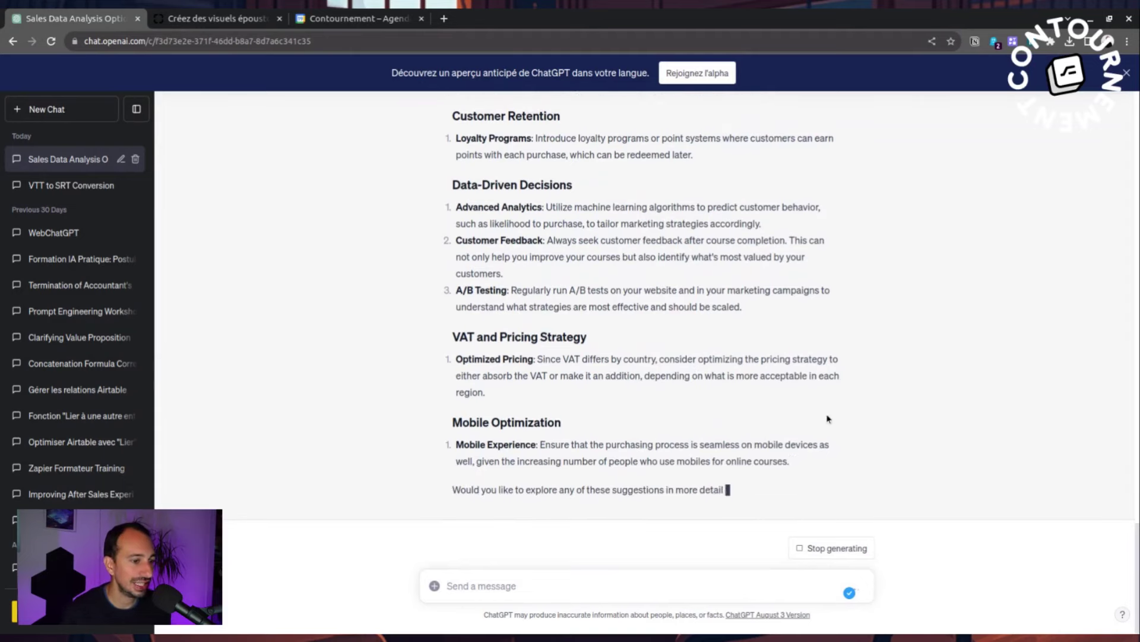
pyautogui.scroll(15, 904, 426)
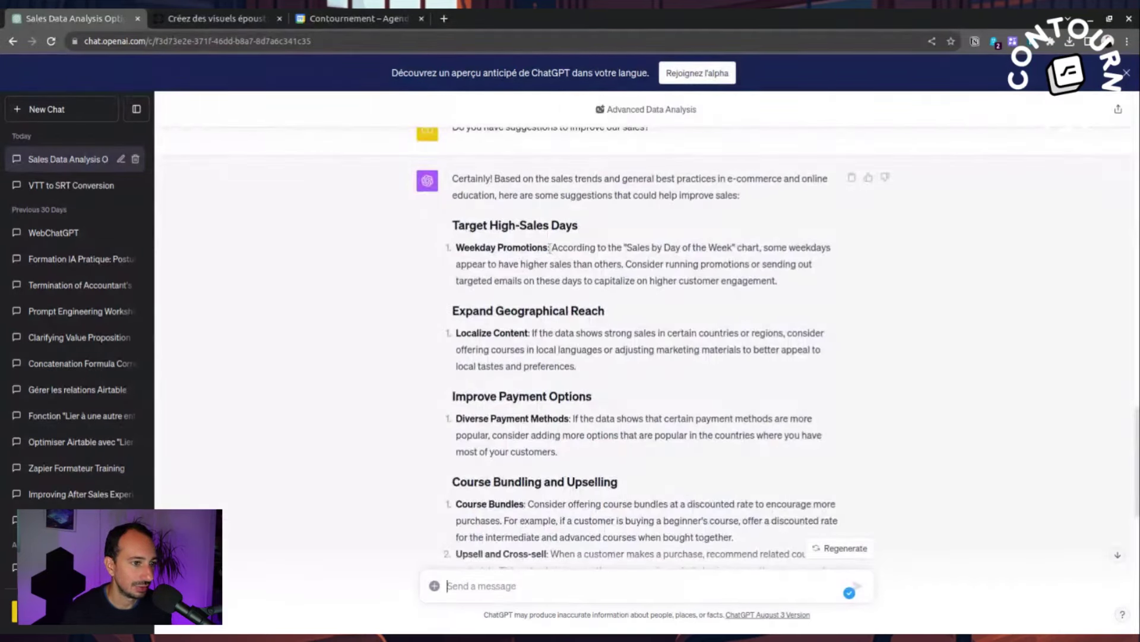
pyautogui.moveTo(549, 248); pyautogui.dragTo(447, 247)
pyautogui.hotkey('ctrl', 'c')
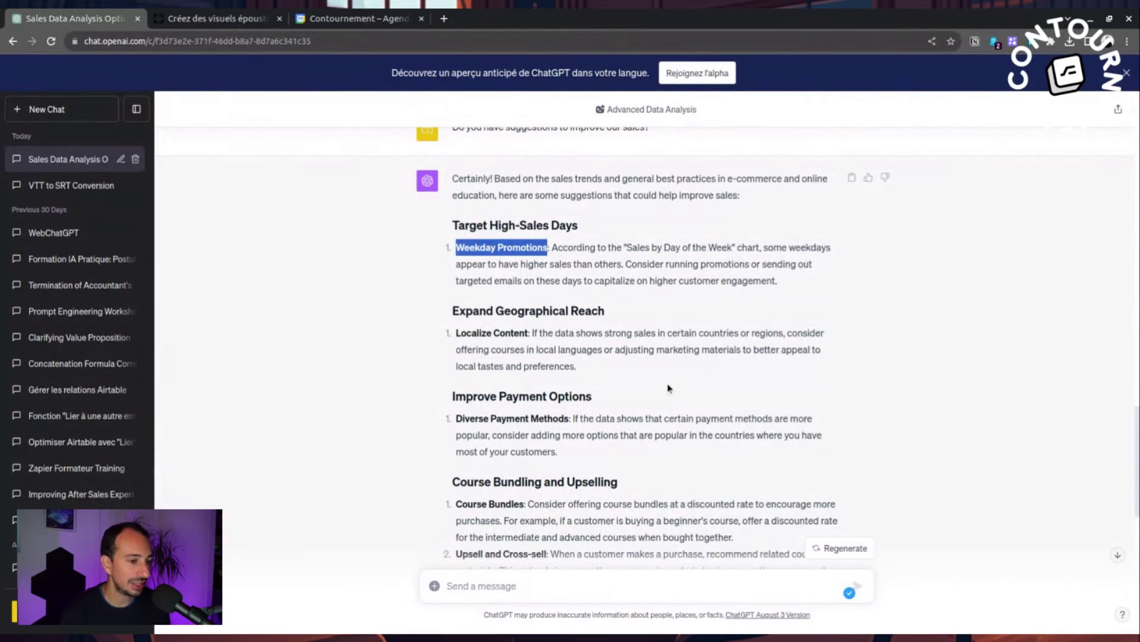
pyautogui.scroll(-10, 656, 467)
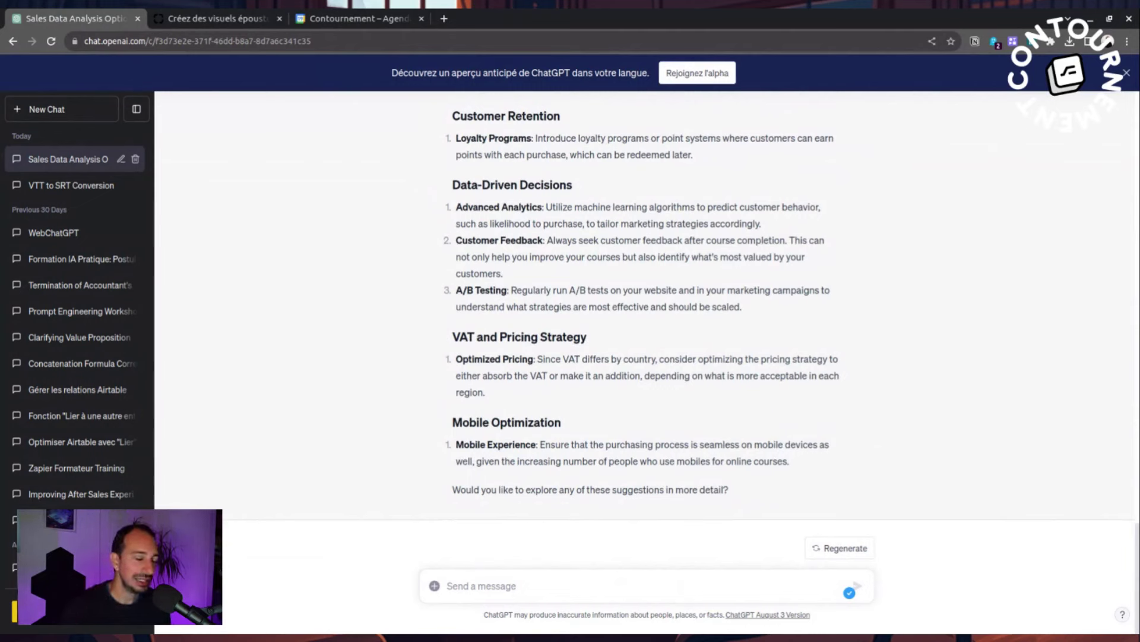
pyautogui.hotkey('ctrl', 'v')
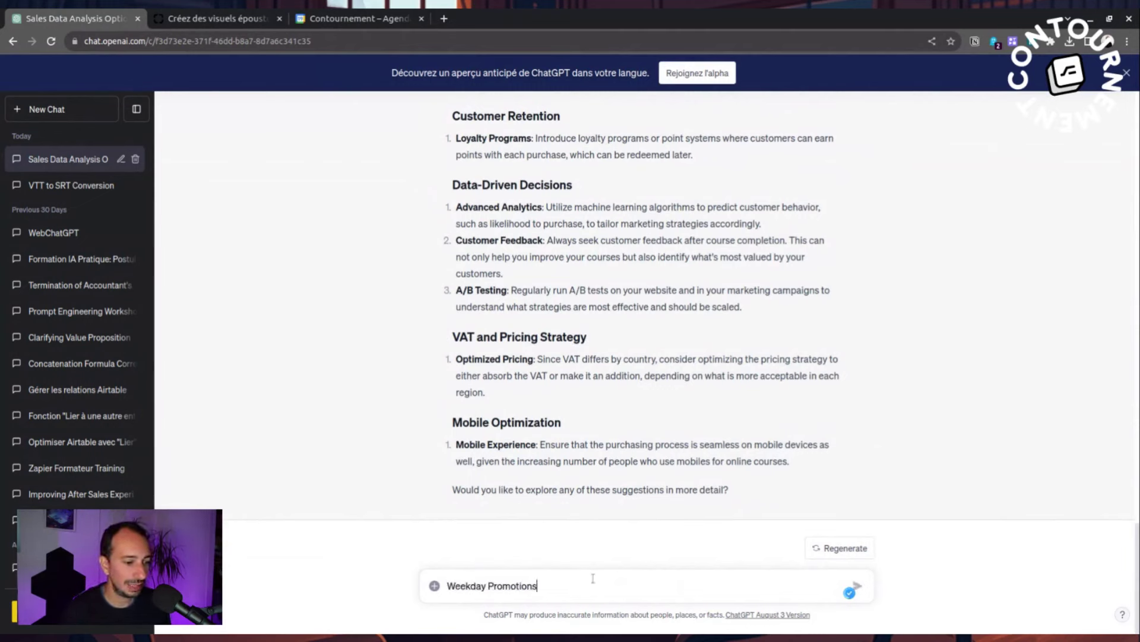
pyautogui.press('Return')
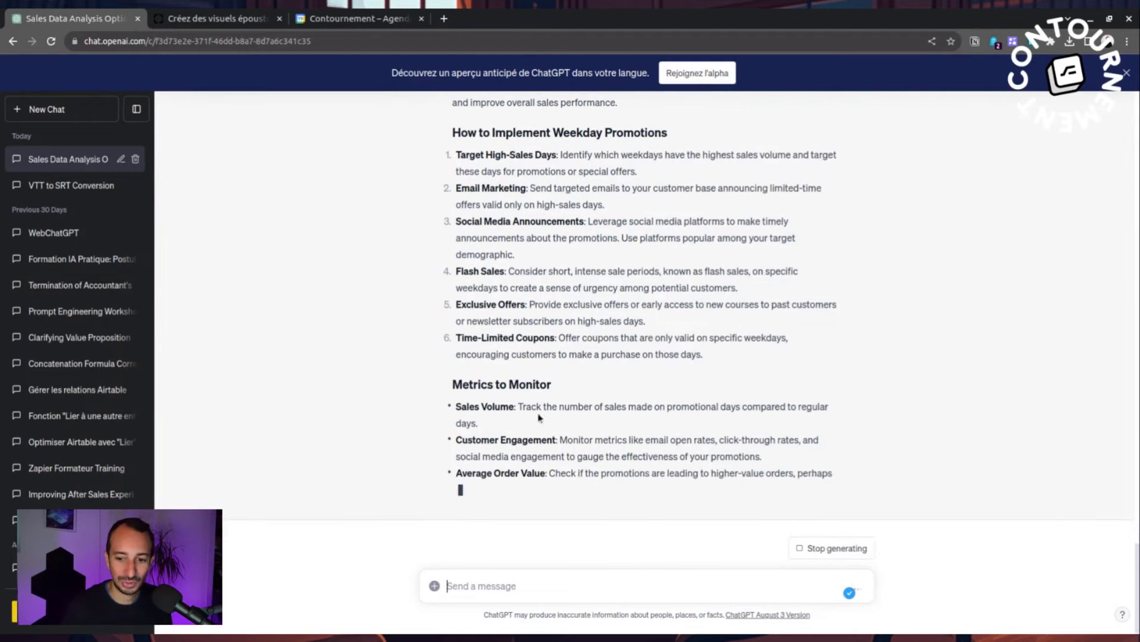
# Skim the Weekday Promotions answer and send the follow-up question "Which day would be the best?".
pyautogui.scroll(10, 592, 465)
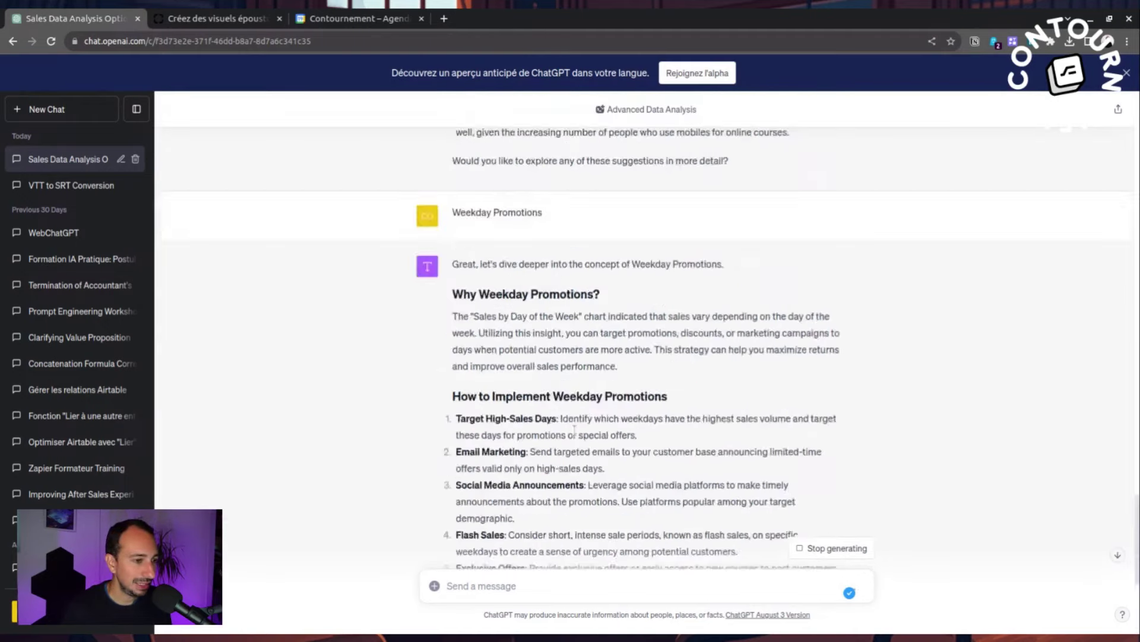
pyautogui.scroll(-10, 592, 465)
pyautogui.scroll(4, 592, 465)
pyautogui.scroll(-4, 592, 465)
pyautogui.write('Wh')
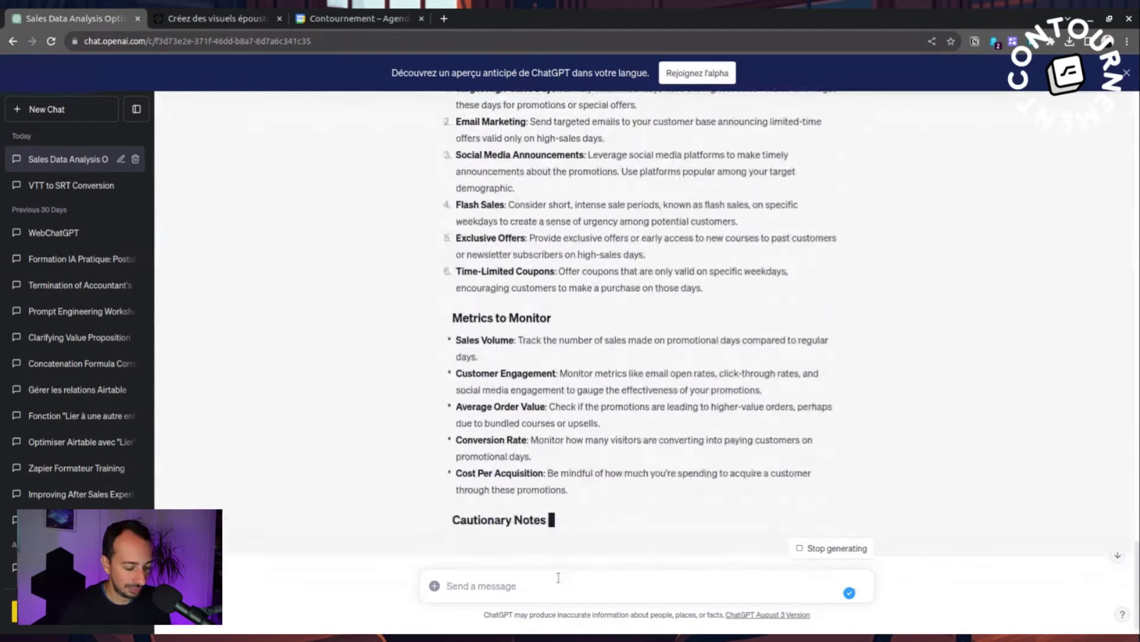
pyautogui.write('ich day wo')
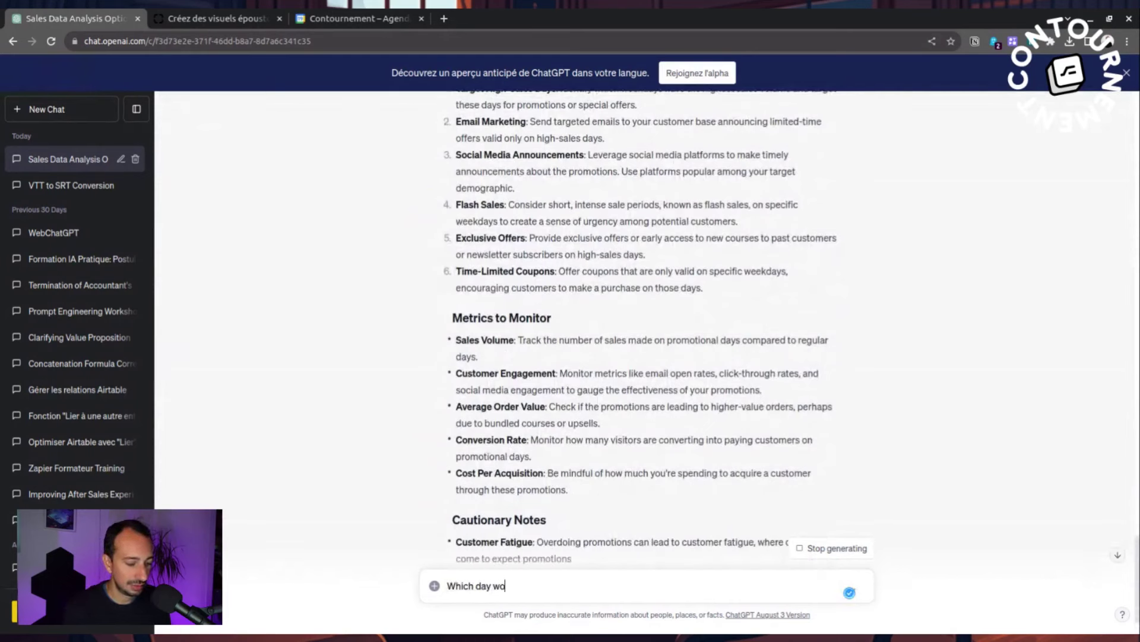
pyautogui.write('uld be the bes')
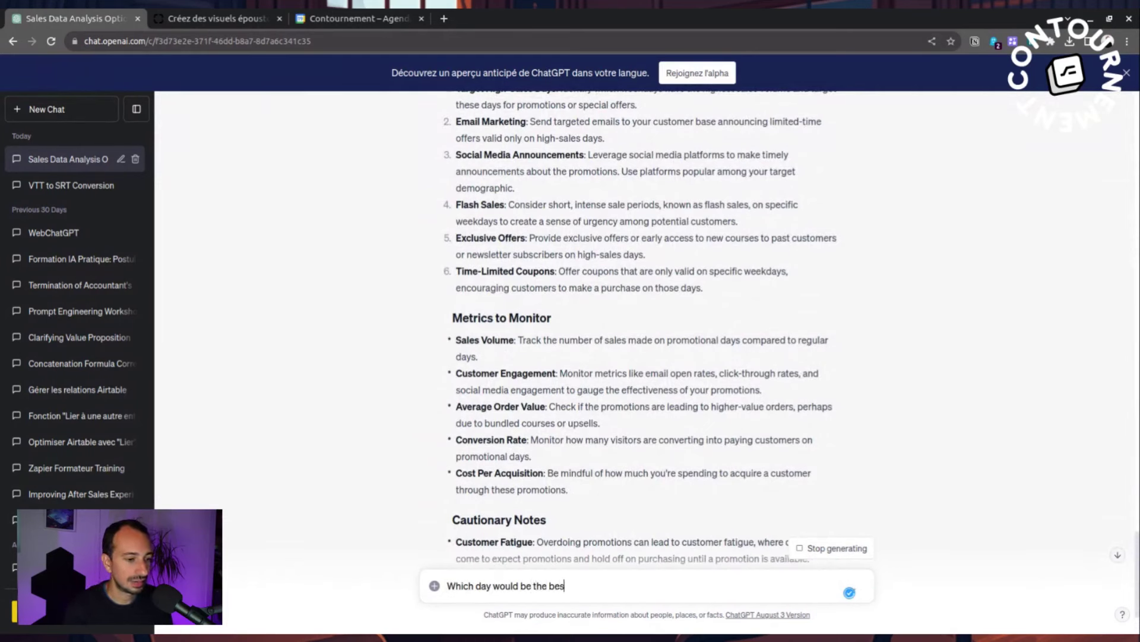
pyautogui.write('t?')
pyautogui.hotkey('shift', 'Return')
pyautogui.scroll(-3, 766, 442)
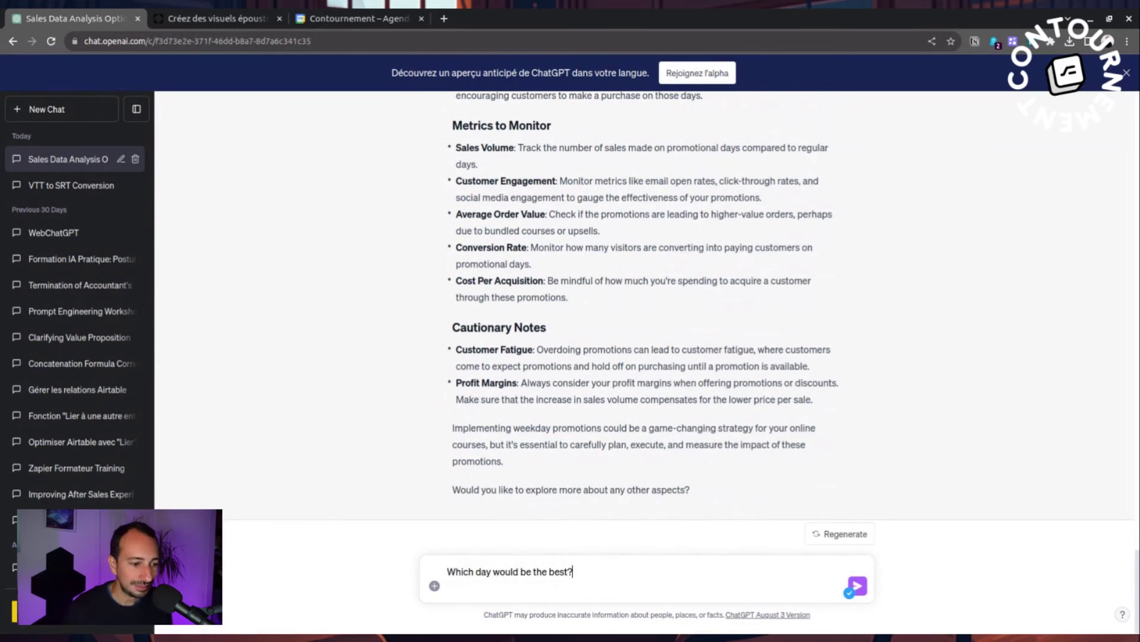
pyautogui.press('Return')
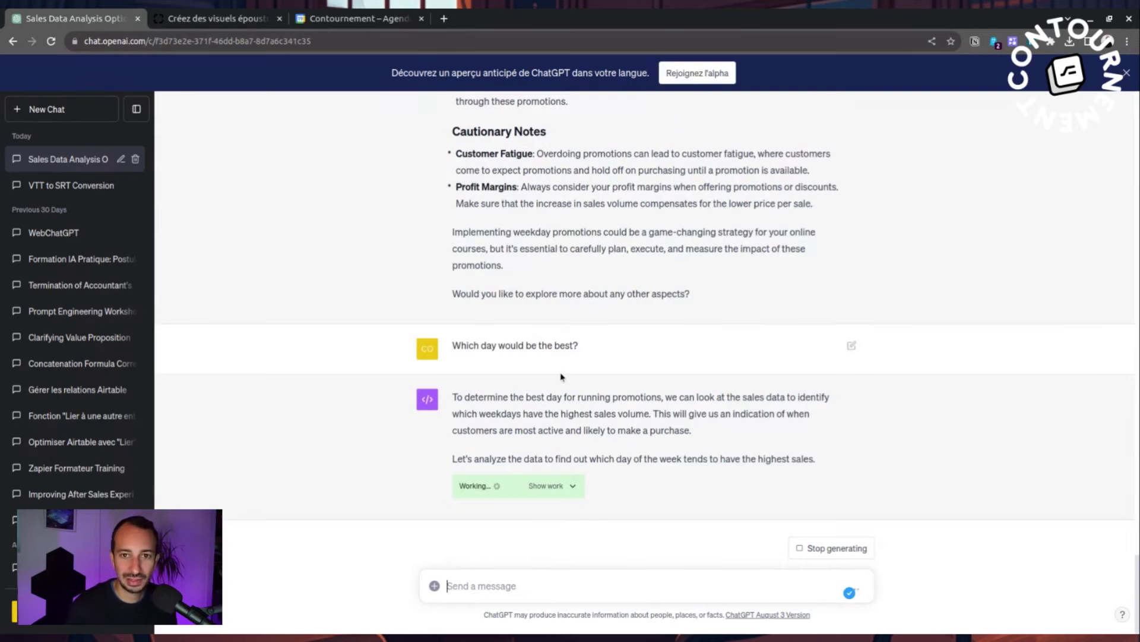
# Show the work behind the best-day answer and examine its Python plotting code and the code's result line.
pyautogui.click(574, 485)
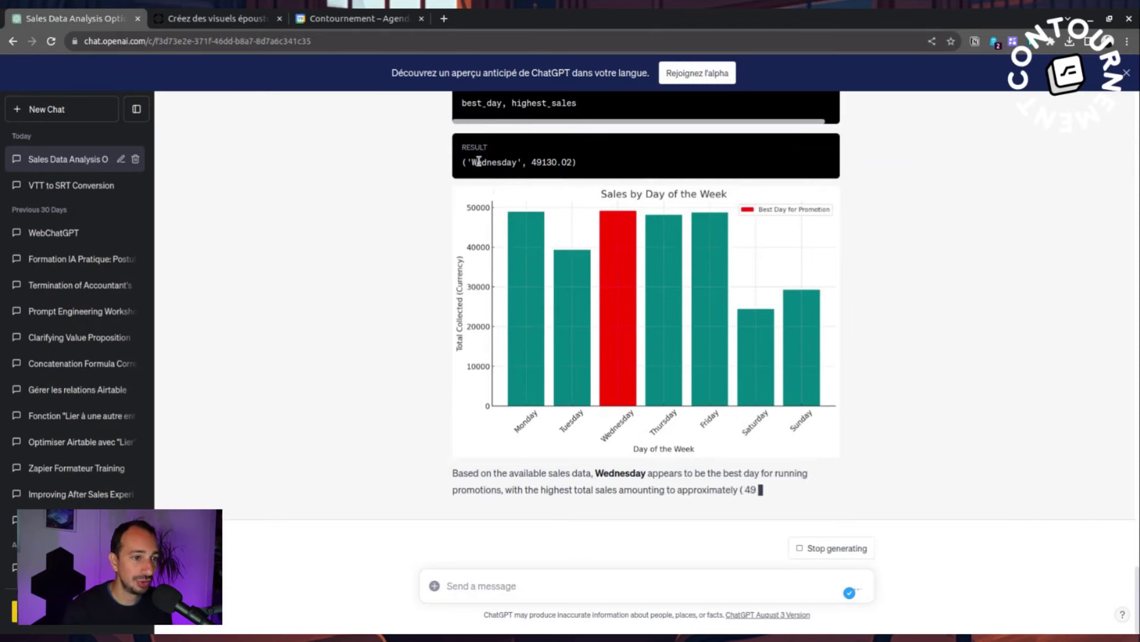
pyautogui.scroll(2, 684, 326)
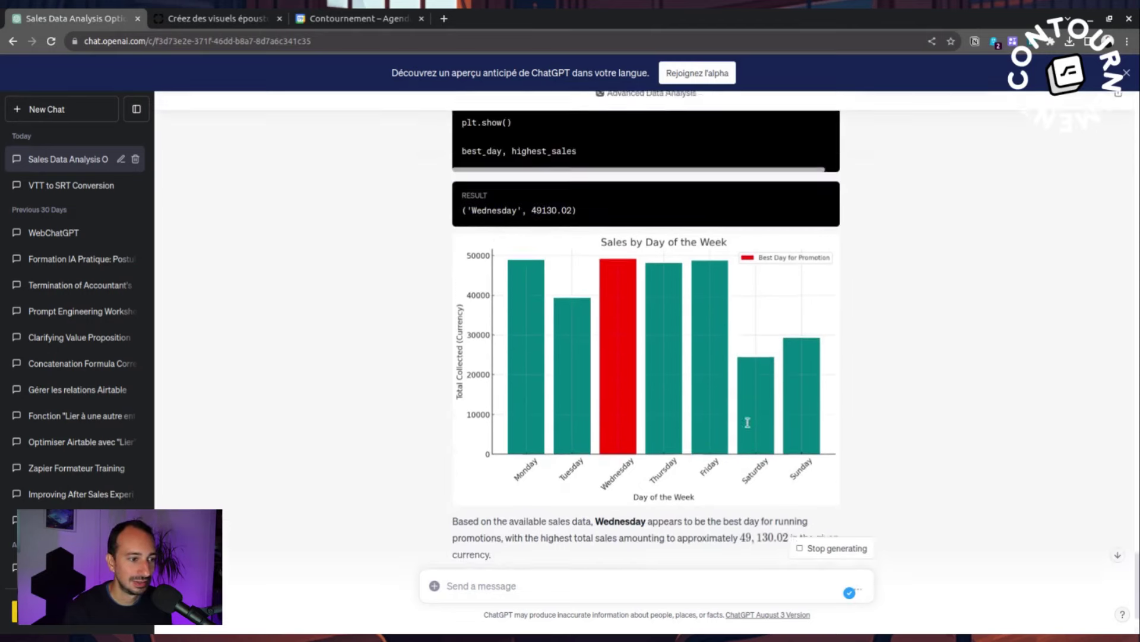
pyautogui.scroll(-2, 520, 285)
pyautogui.scroll(8, 535, 267)
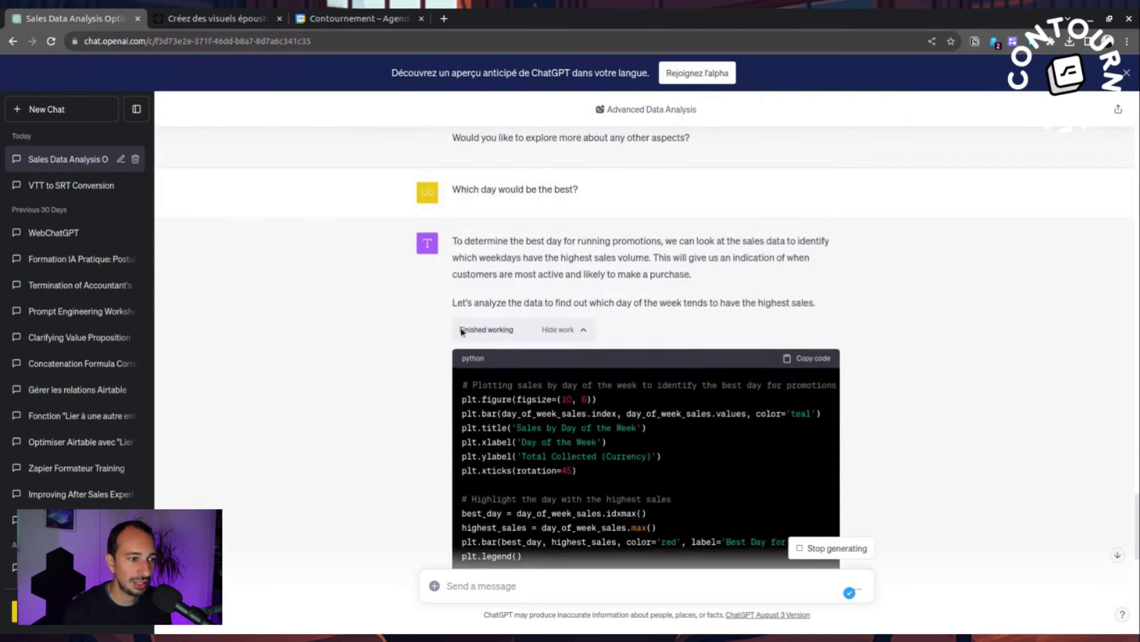
pyautogui.click(573, 331)
pyautogui.scroll(-5, 579, 338)
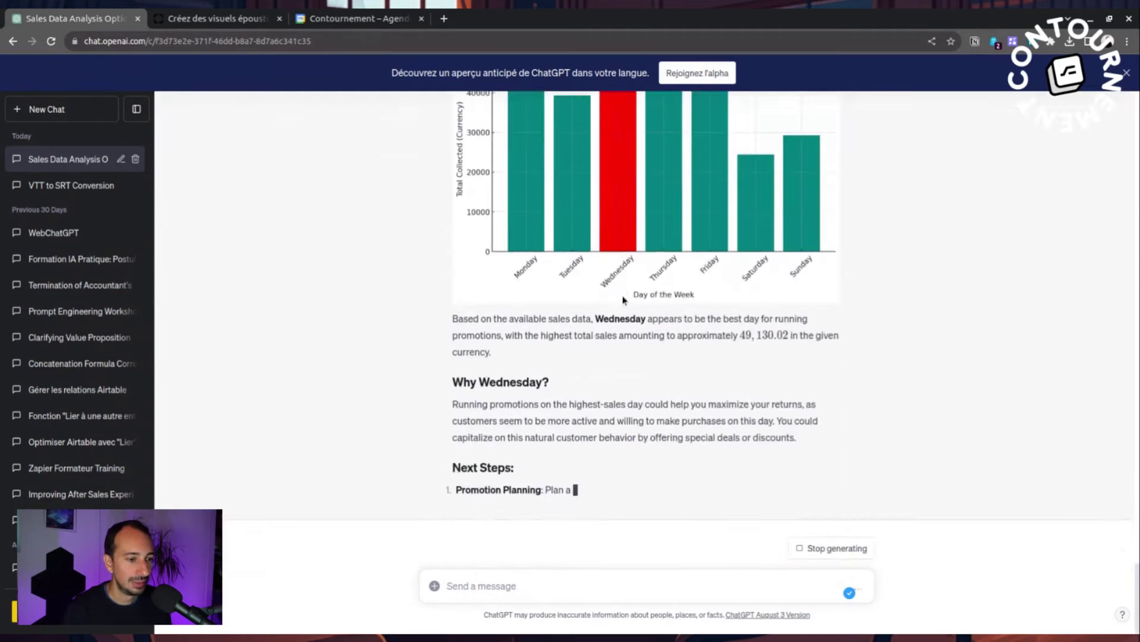
pyautogui.scroll(8, 573, 344)
pyautogui.scroll(-5, 570, 355)
pyautogui.click(574, 175)
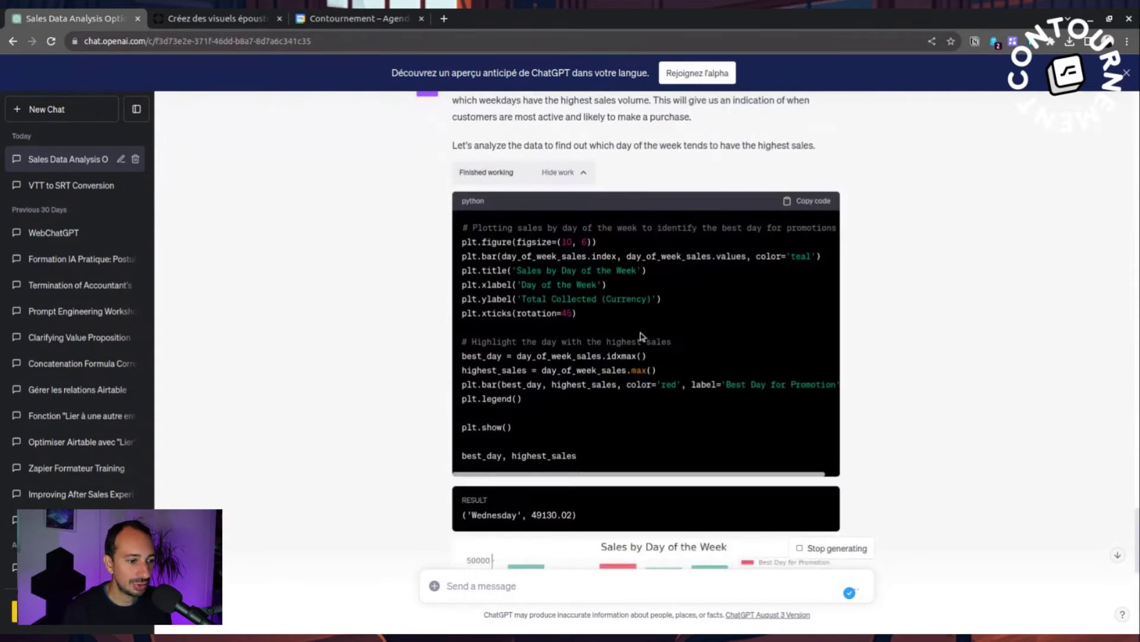
pyautogui.scroll(-3, 642, 336)
pyautogui.moveTo(575, 365); pyautogui.dragTo(462, 363)
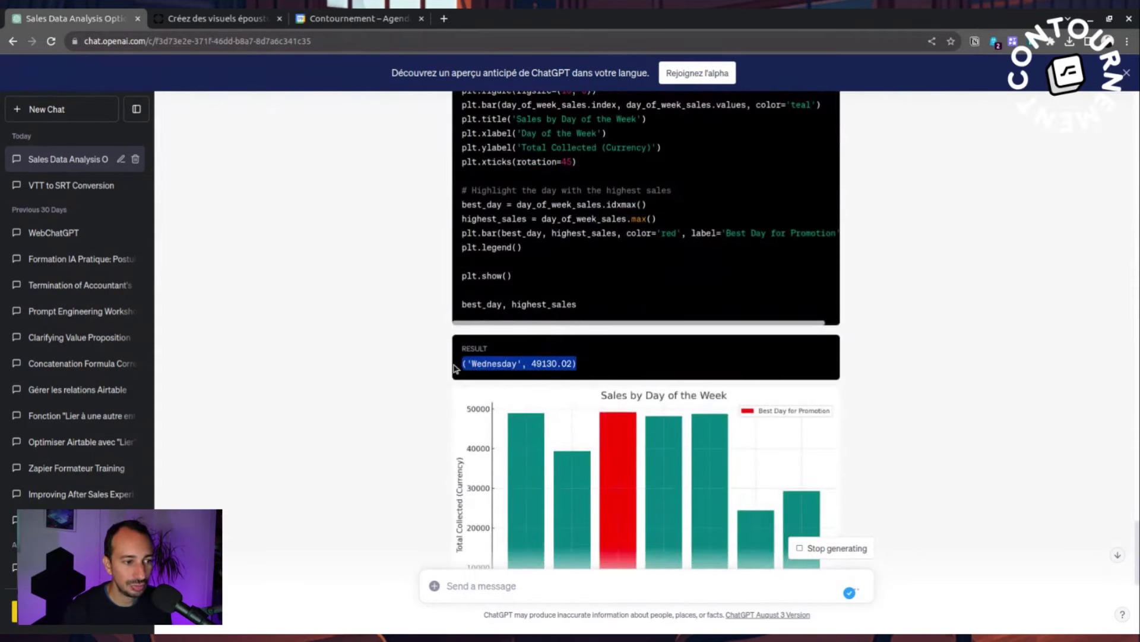
pyautogui.click(648, 373)
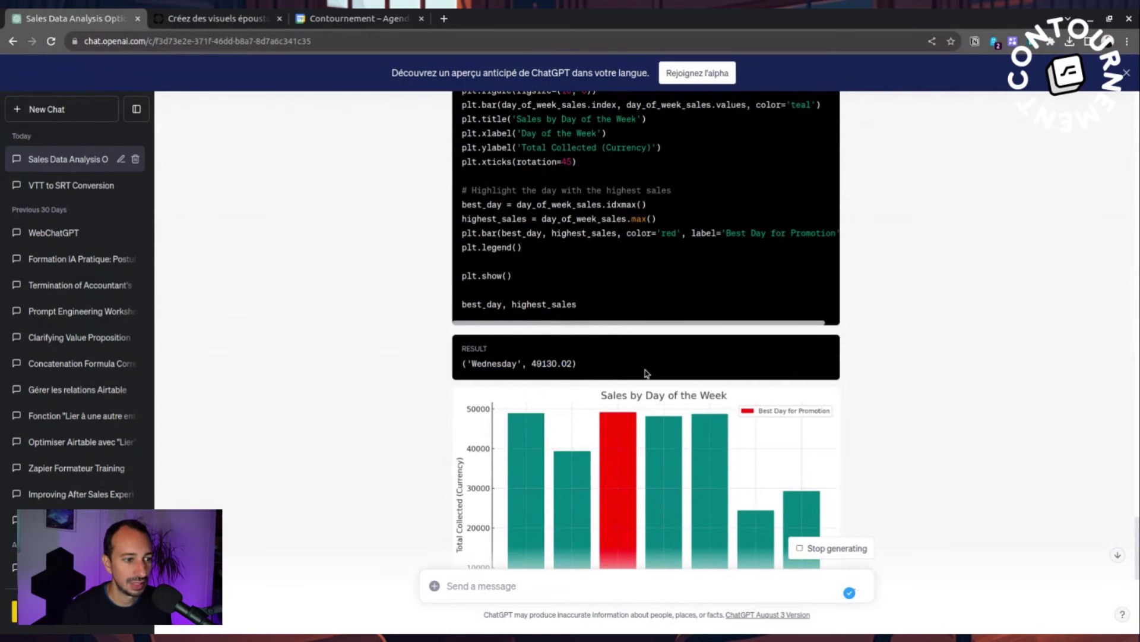
# Examine the Sales by Day of the Week chart and read the explanation and Next Steps beneath it.
pyautogui.scroll(-3, 838, 380)
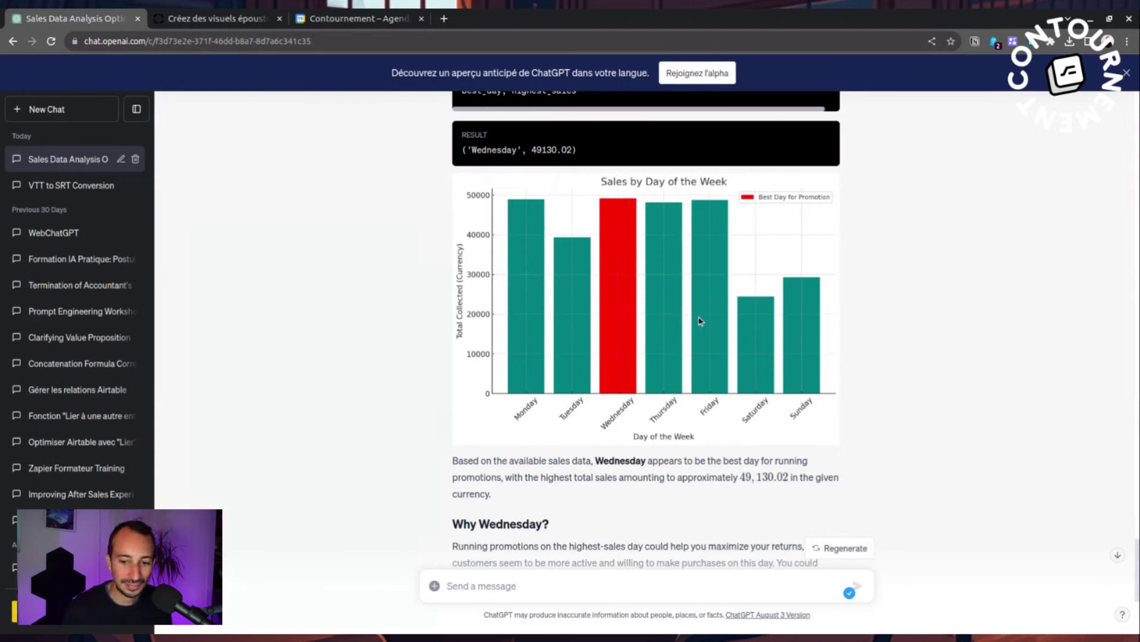
pyautogui.scroll(3, 557, 287)
pyautogui.scroll(-2, 535, 325)
pyautogui.scroll(1, 549, 262)
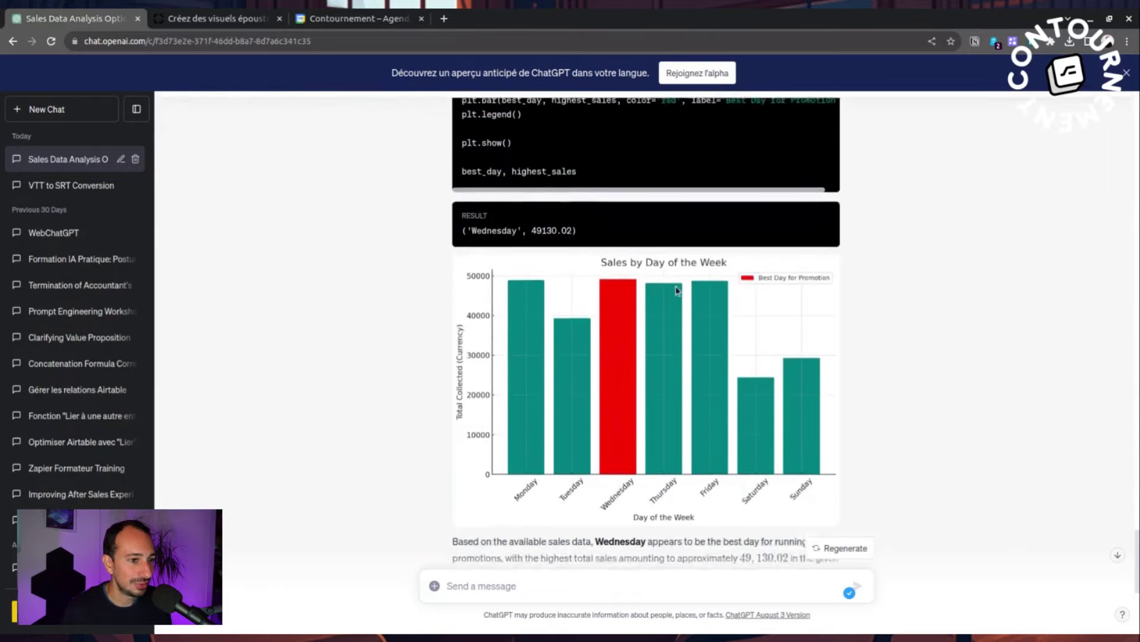
pyautogui.scroll(-2, 562, 274)
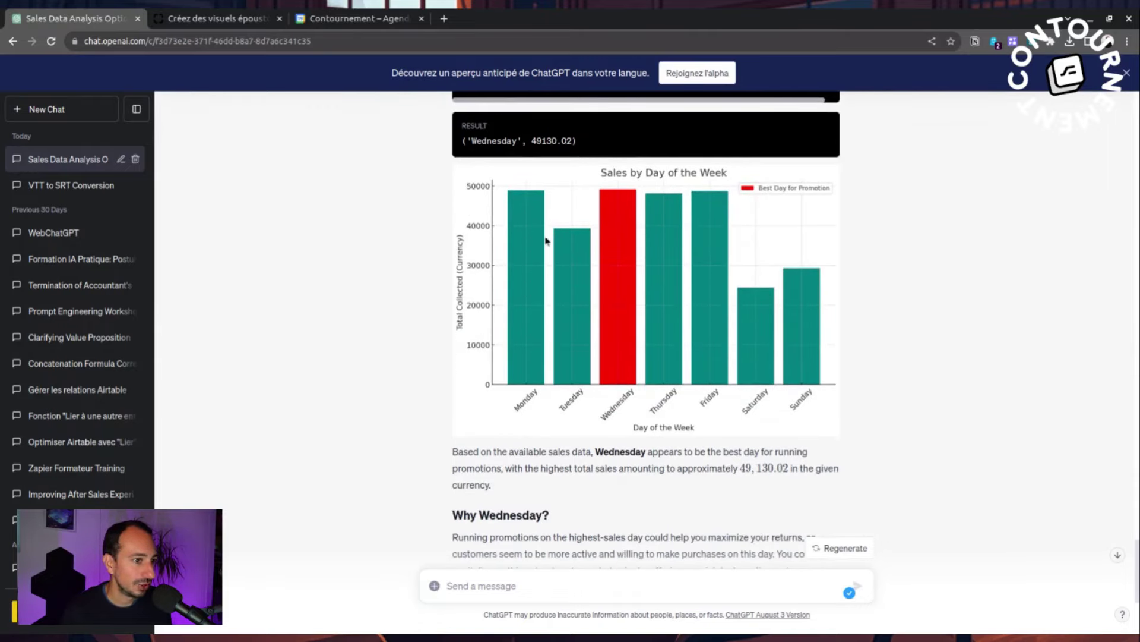
pyautogui.scroll(-3, 504, 285)
pyautogui.scroll(1, 499, 327)
pyautogui.scroll(1, 499, 326)
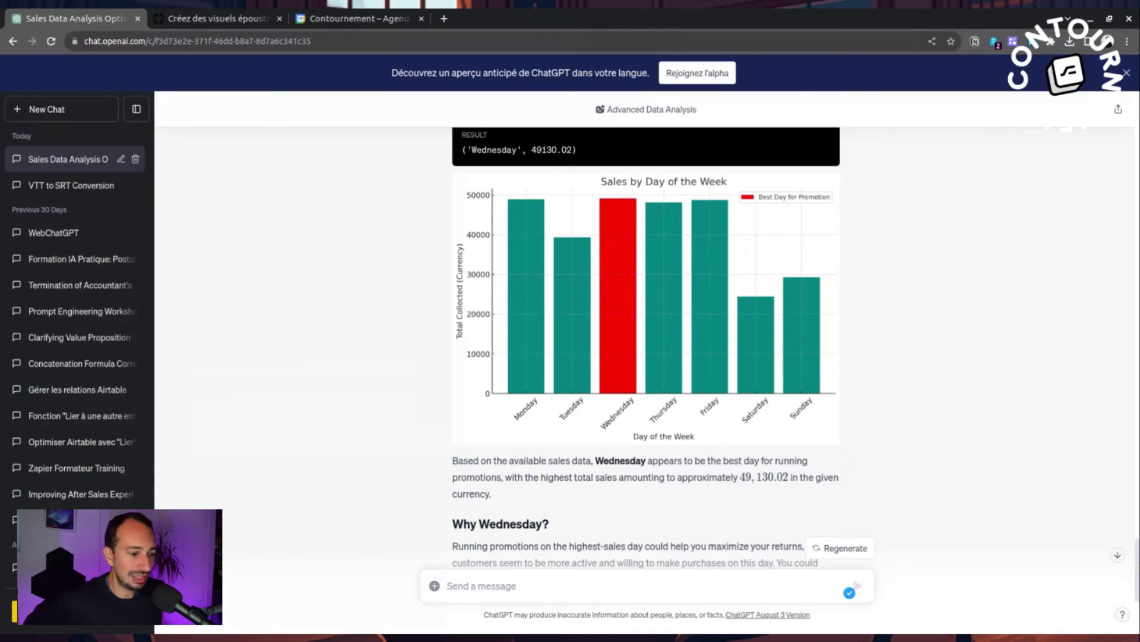
pyautogui.scroll(-4, 705, 236)
pyautogui.scroll(-1, 705, 236)
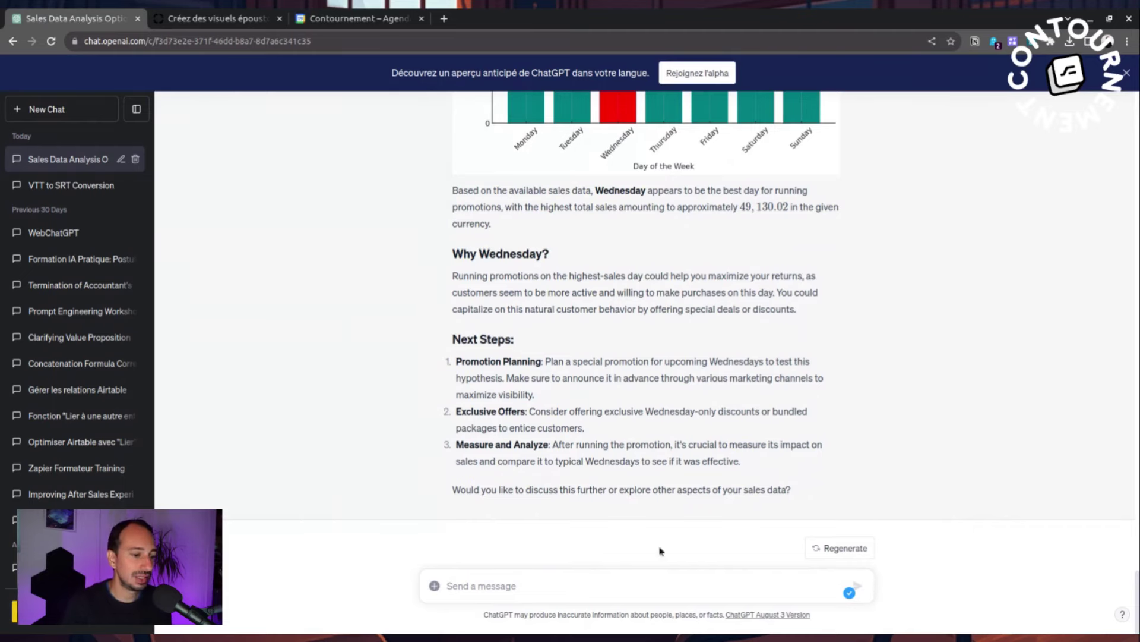
# Skim the whole sales analysis conversation from the uploaded podia-sales-2023-09-19.csv file through to the last answer.
pyautogui.scroll(15, 711, 372)
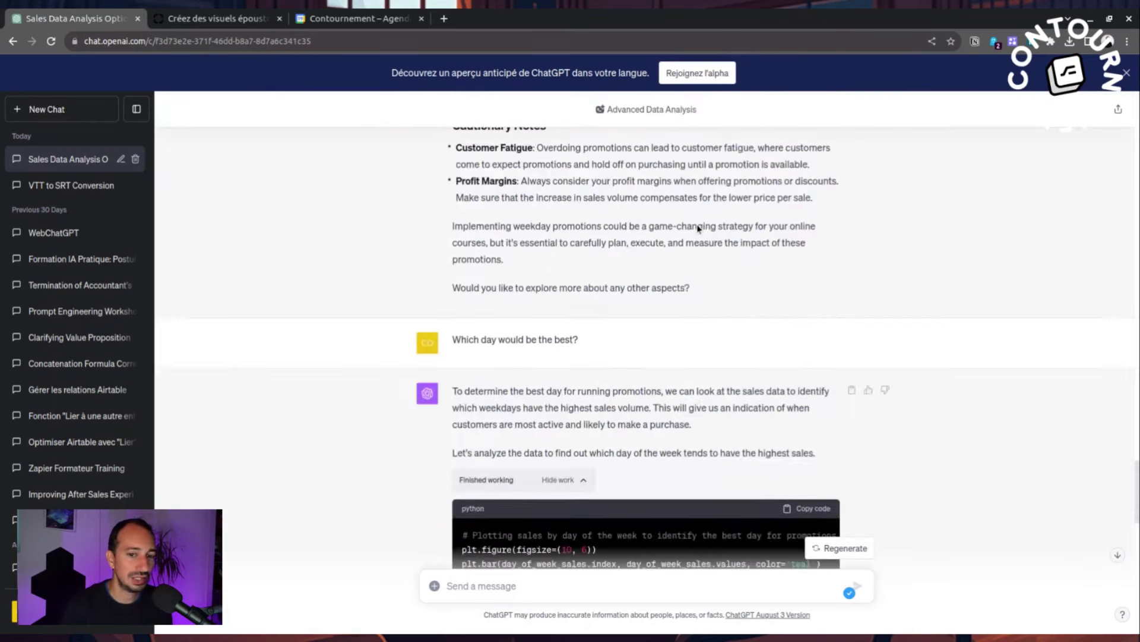
pyautogui.scroll(20, 698, 229)
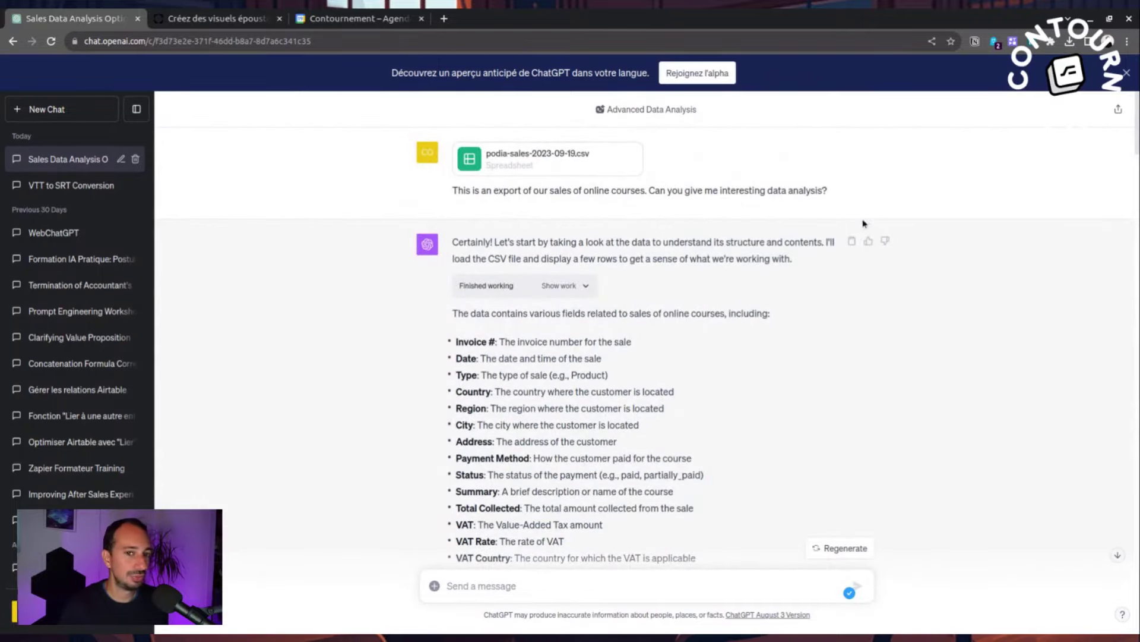
pyautogui.scroll(-9, 705, 340)
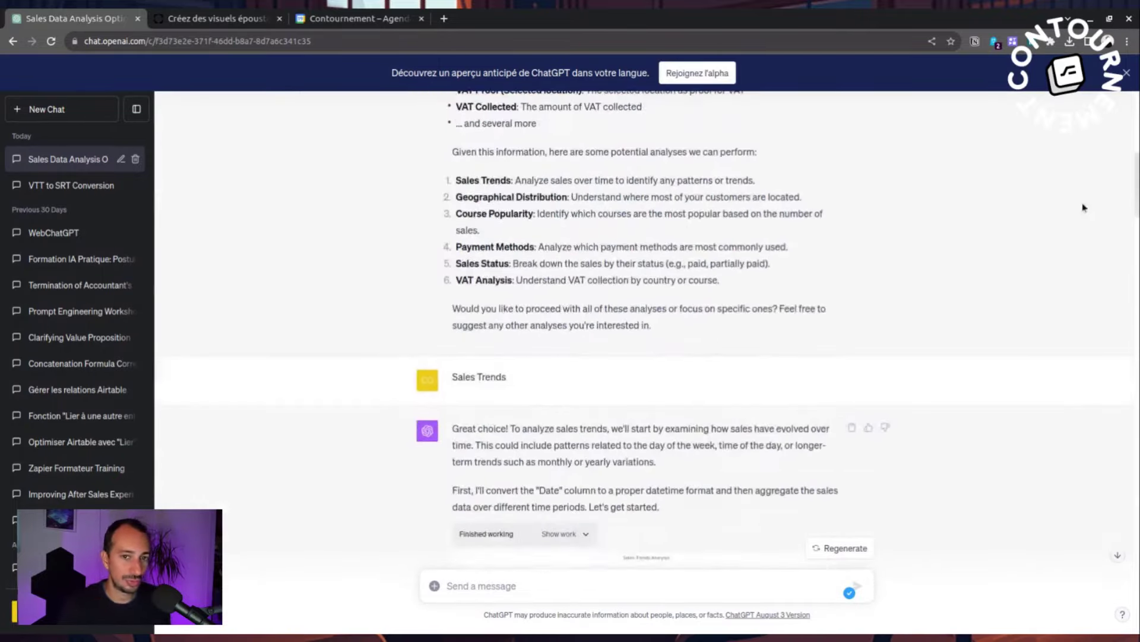
pyautogui.scroll(-15, 1022, 617)
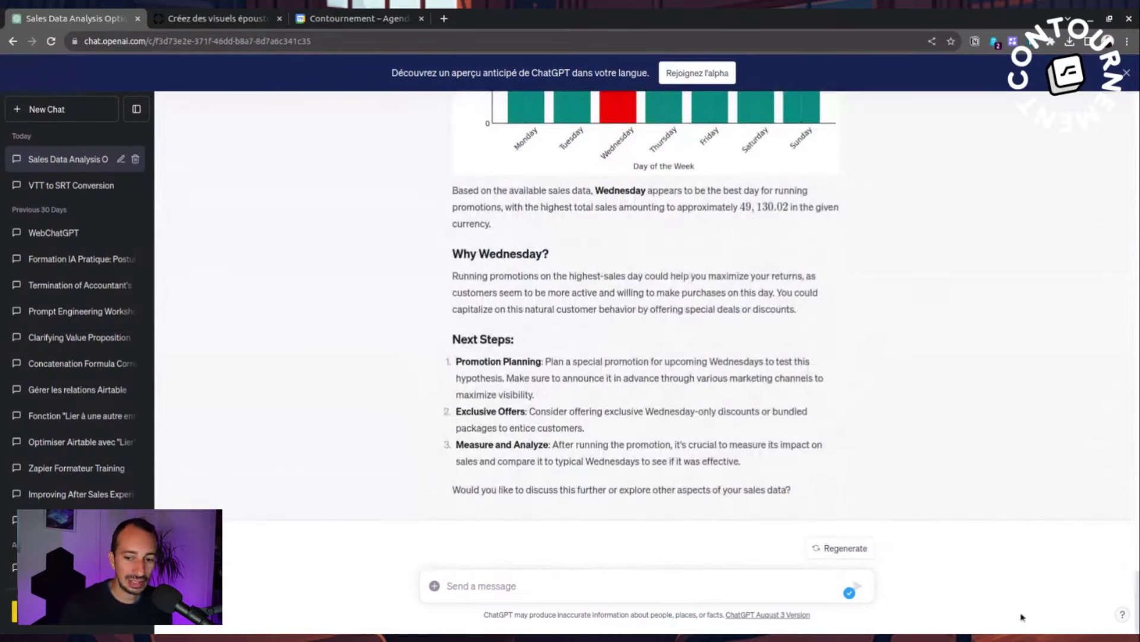